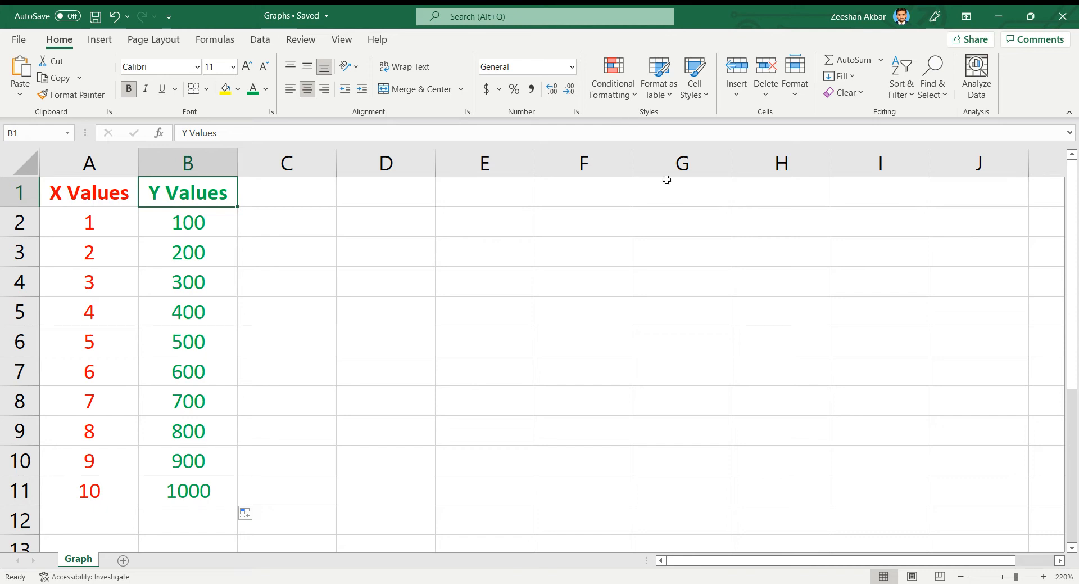
pyautogui.click(100, 40)
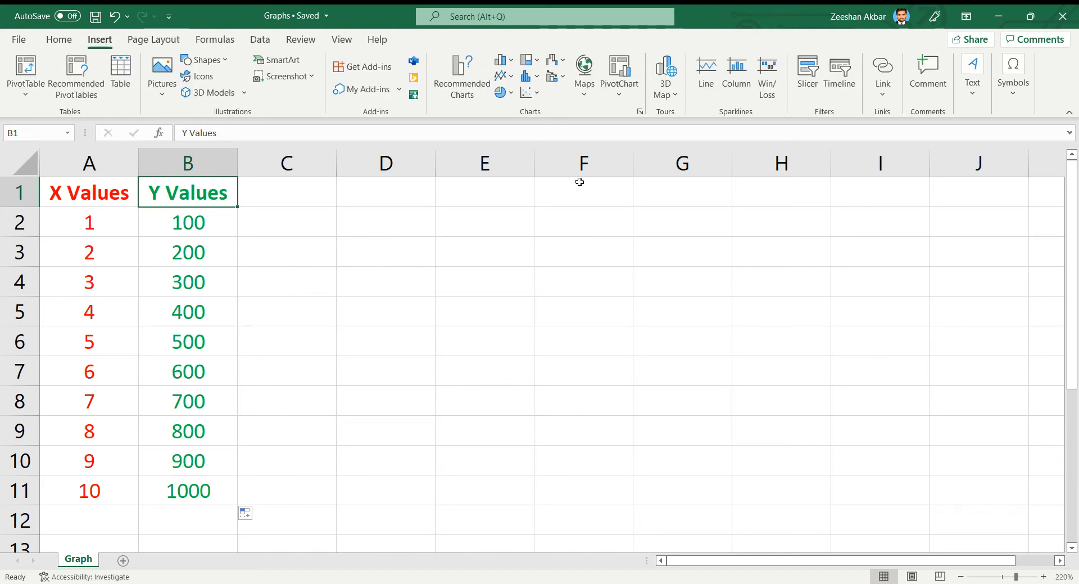
pyautogui.click(531, 92)
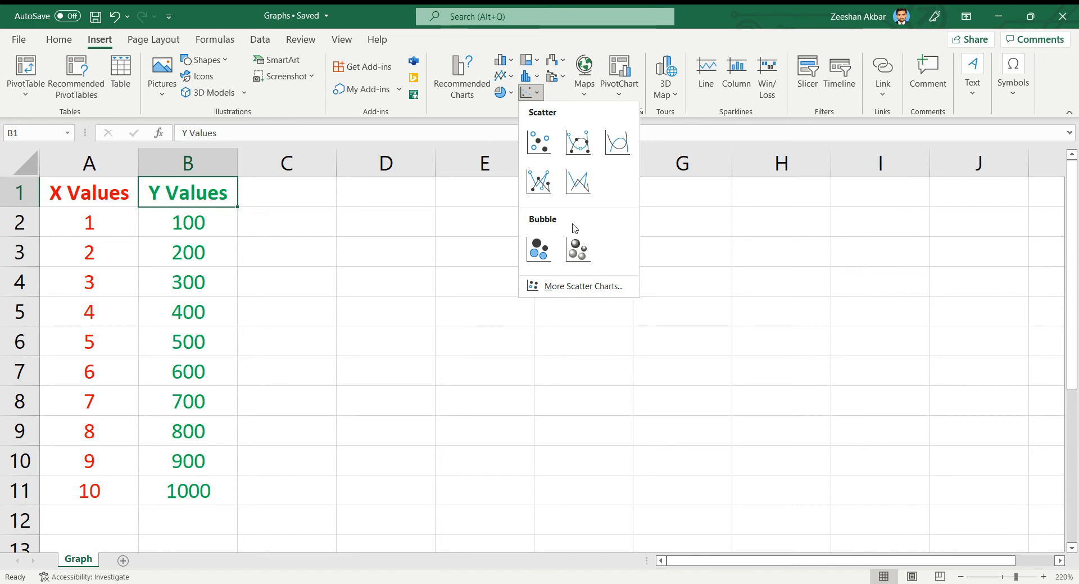
pyautogui.click(393, 203)
pyautogui.click(386, 198)
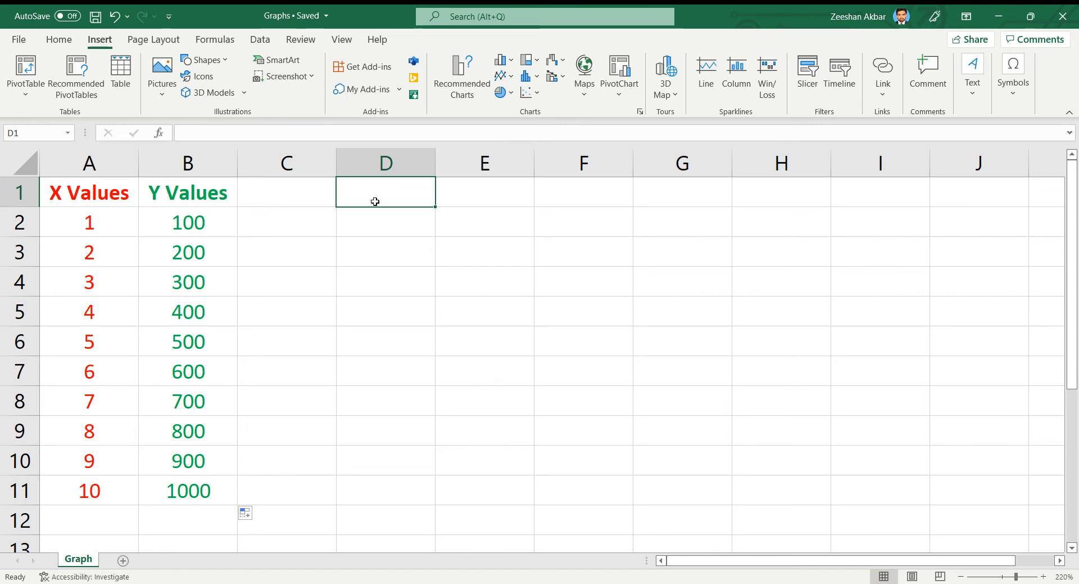
pyautogui.press('Left')
pyautogui.press('Left')
pyautogui.press('Left')
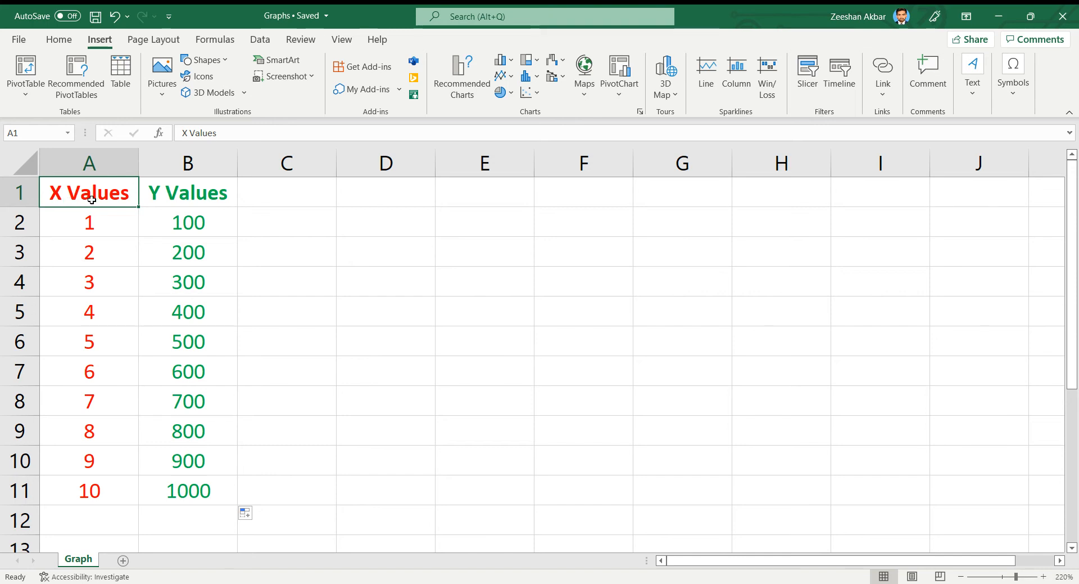
pyautogui.press('Right')
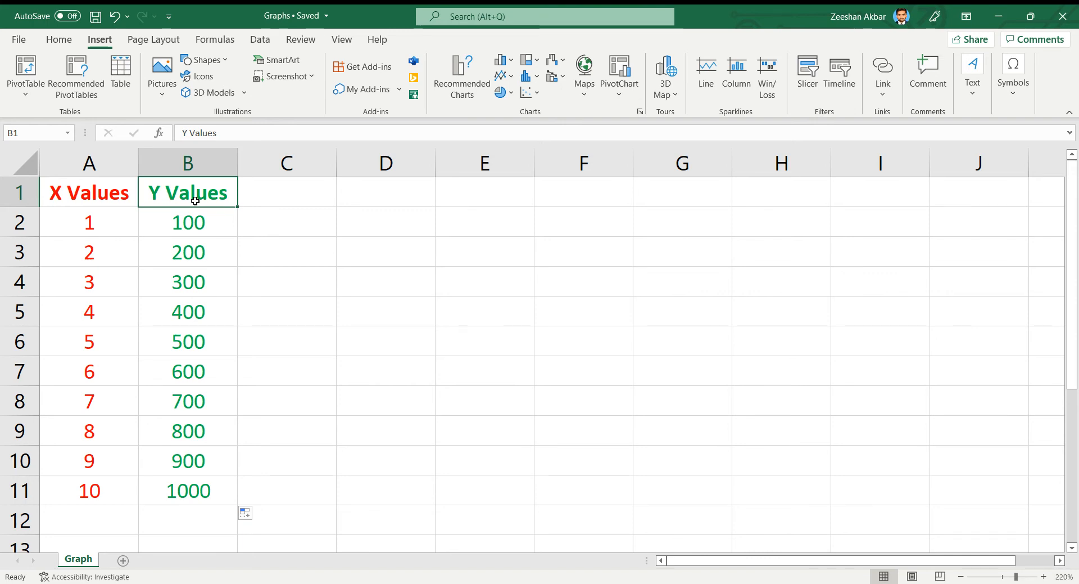
pyautogui.press('Left')
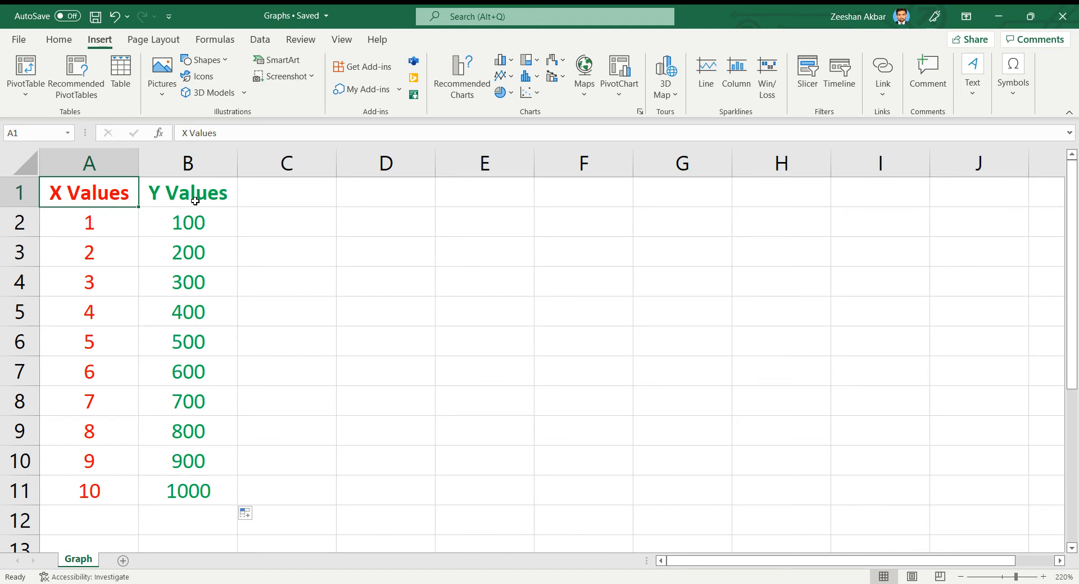
pyautogui.click(195, 201)
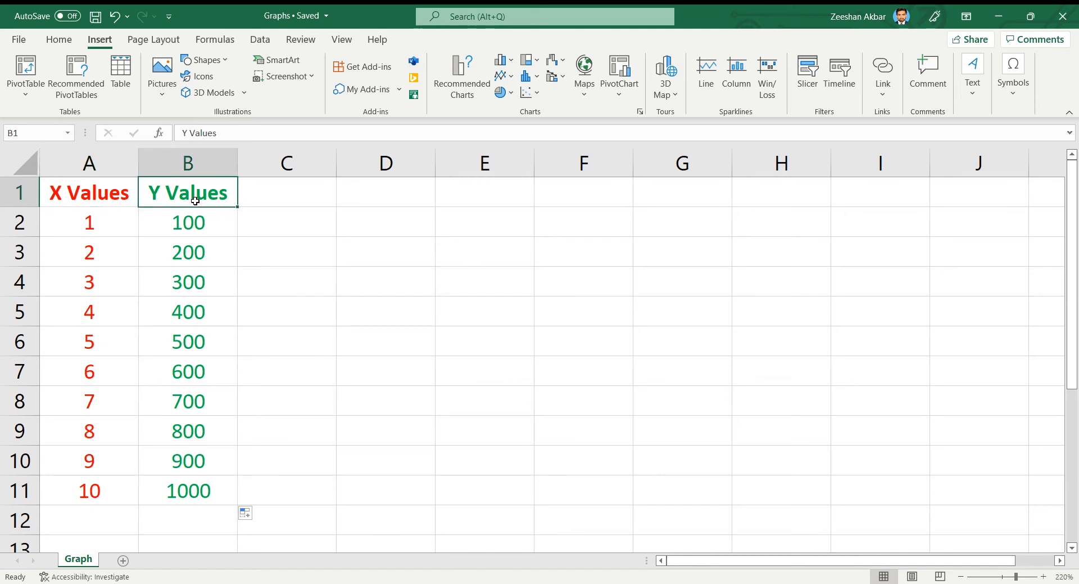
# Step: Insert a markers-only Scatter chart from the X Values and Y Values data in A1:B11
pyautogui.press('Left')
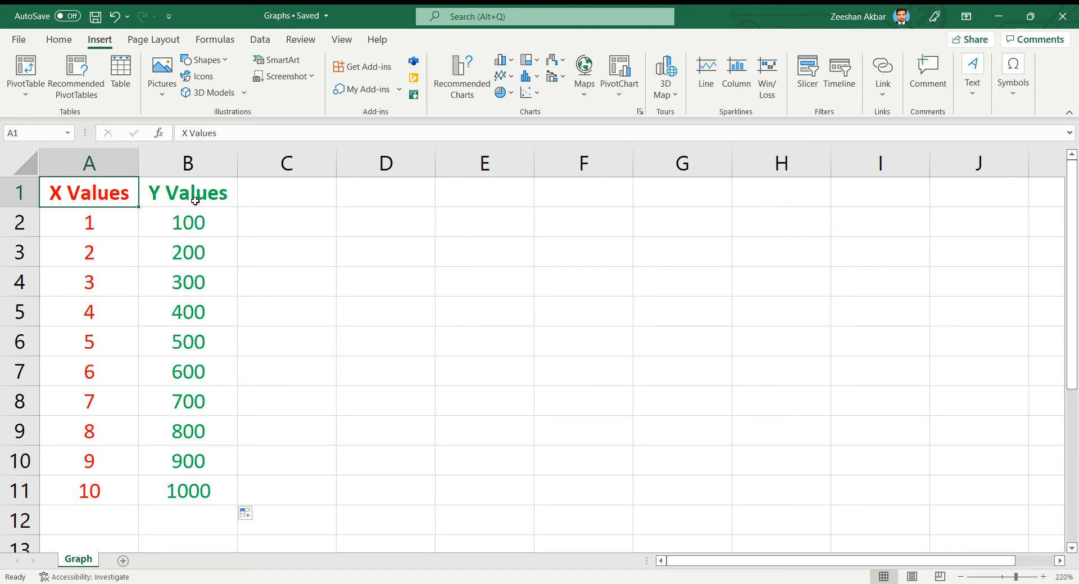
pyautogui.hotkey('shift', 'Right')
pyautogui.hotkey('shift', 'Down')
pyautogui.hotkey('shift', 'Down')
pyautogui.hotkey('shift', 'Down')
pyautogui.hotkey('shift', 'Down')
pyautogui.hotkey('shift', 'Down')
pyautogui.hotkey('shift', 'Down')
pyautogui.hotkey('shift', 'Down')
pyautogui.hotkey('shift', 'Down')
pyautogui.hotkey('shift', 'Down')
pyautogui.hotkey('shift', 'Down')
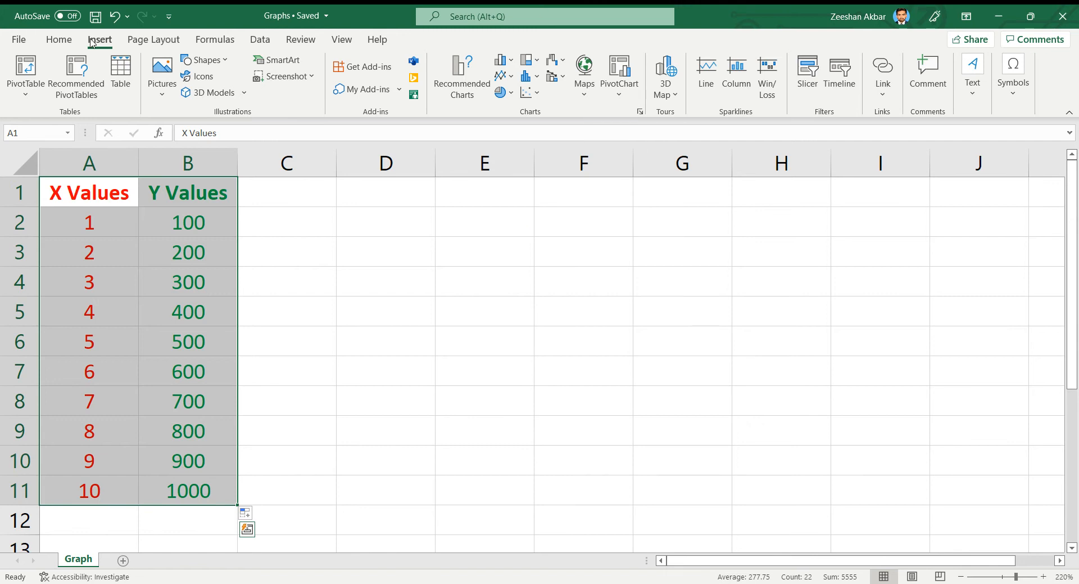
pyautogui.click(59, 39)
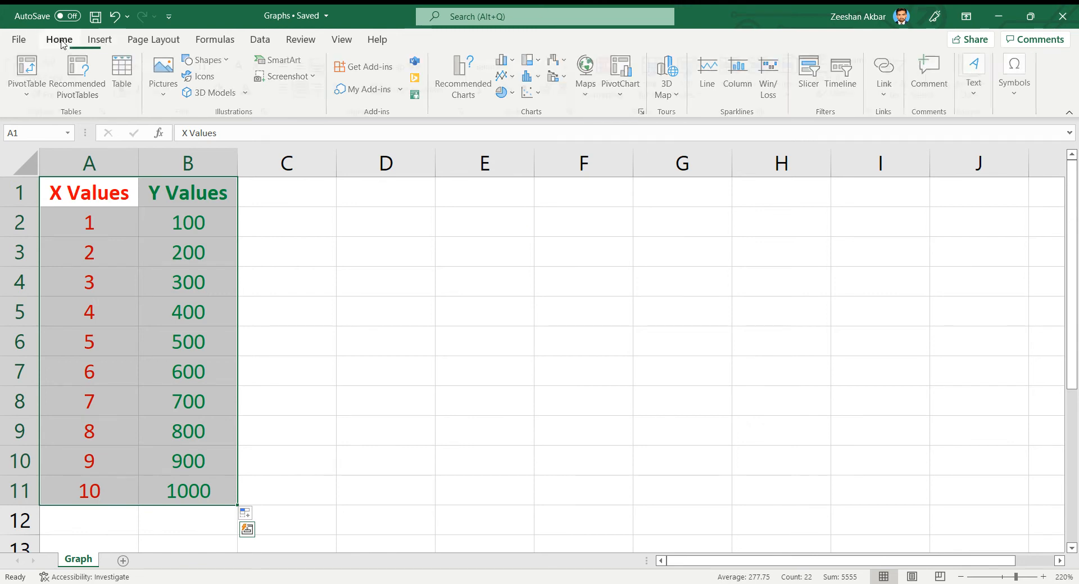
pyautogui.click(96, 40)
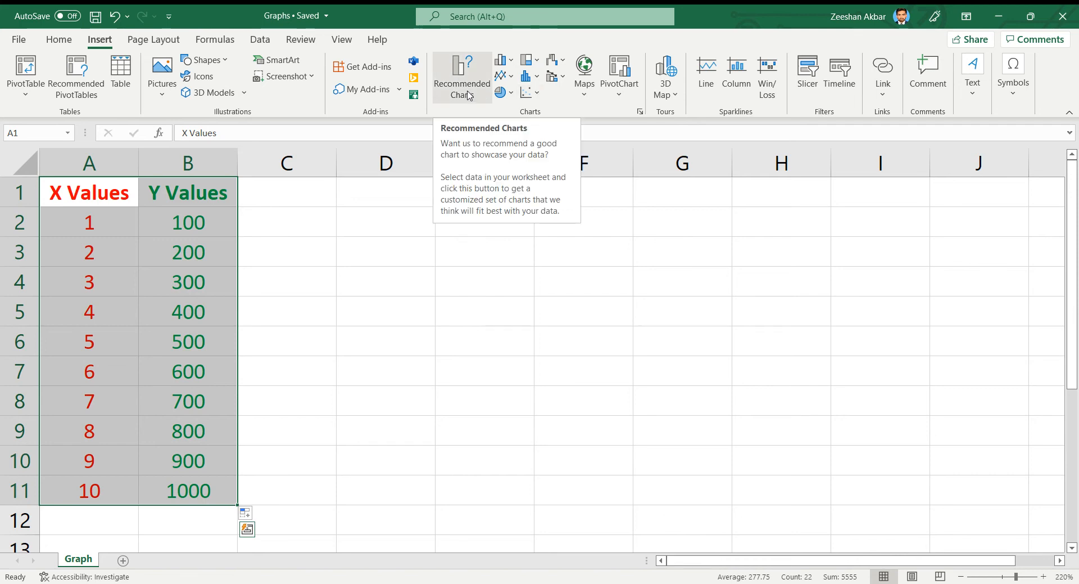
pyautogui.click(538, 98)
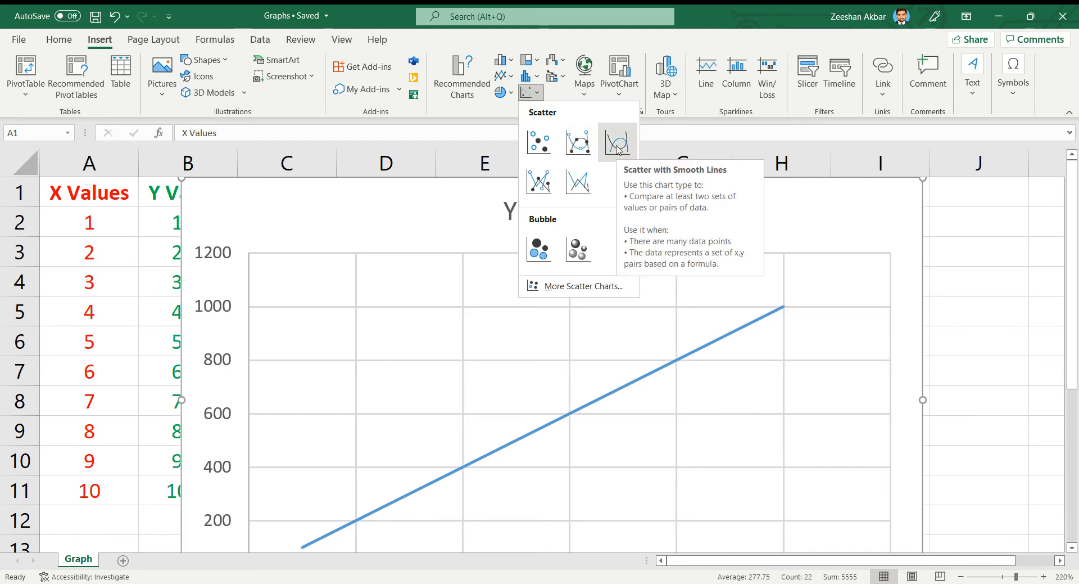
pyautogui.click(535, 147)
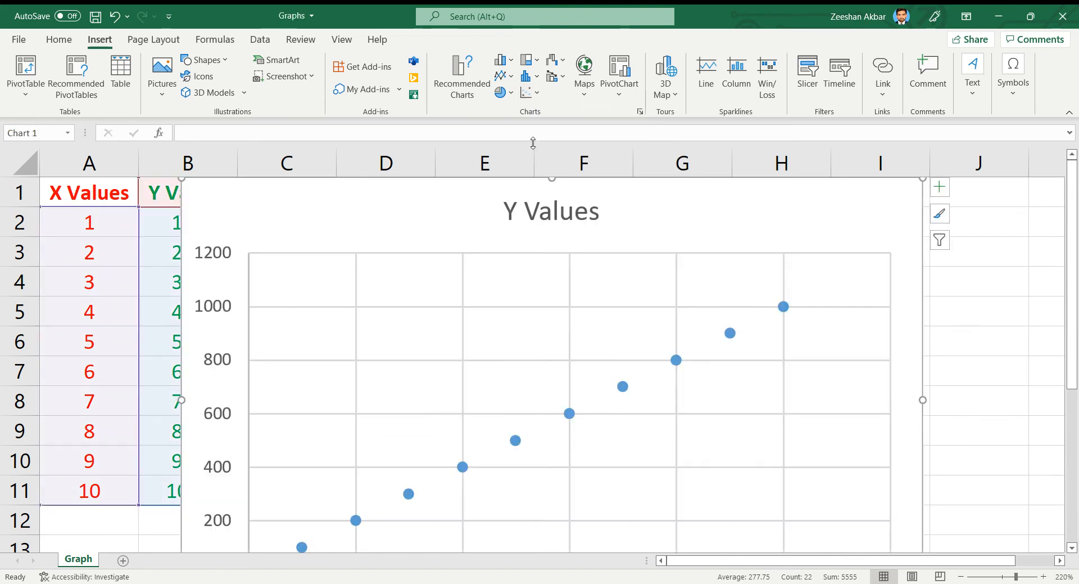
# Step: Move the scatter chart beside the data table so it no longer covers the Y Values column
pyautogui.scroll(-3, 645, 260)
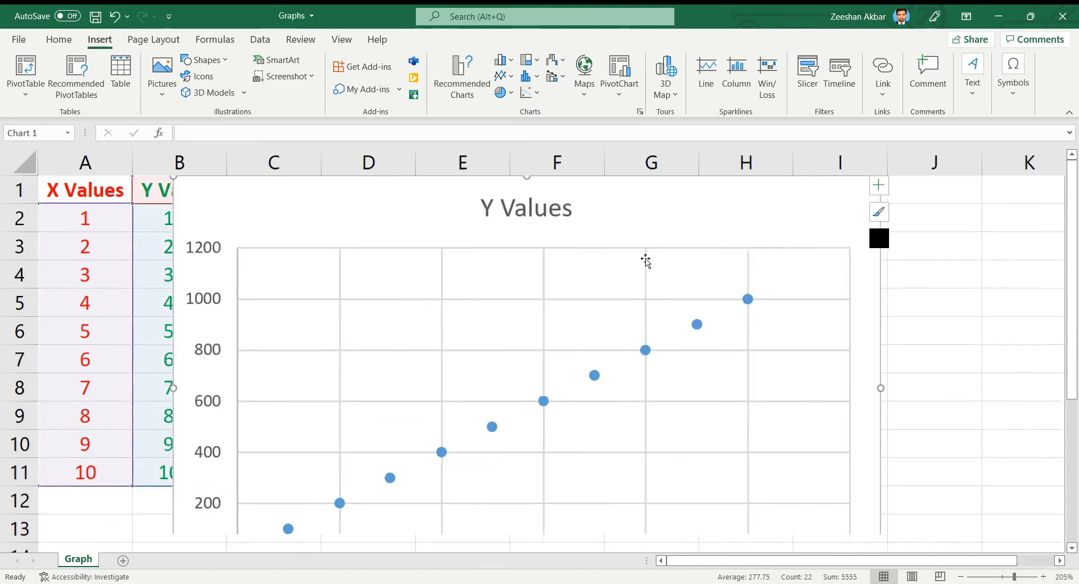
pyautogui.moveTo(314, 190); pyautogui.dragTo(403, 200)
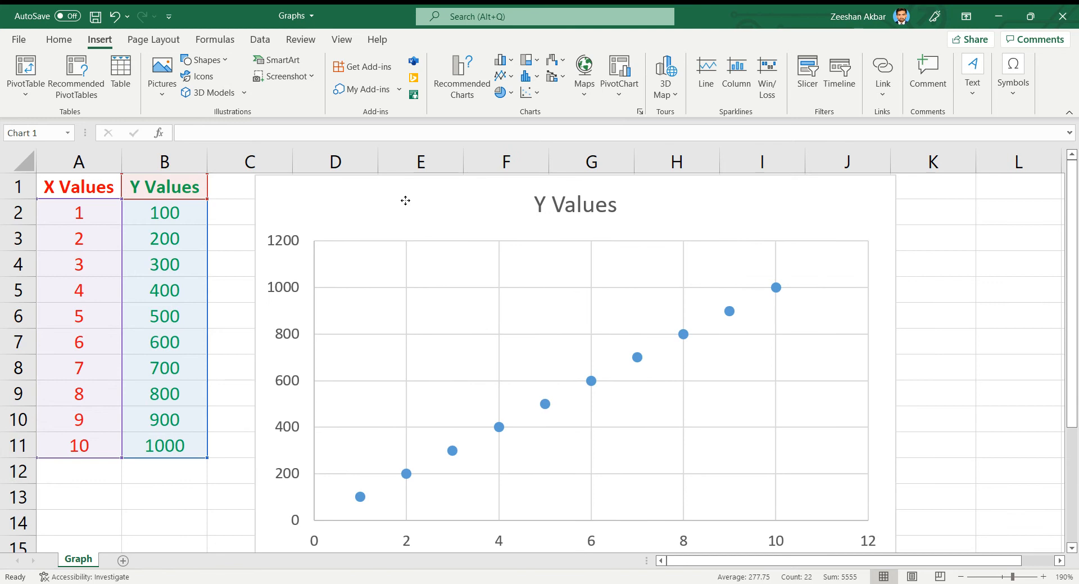
pyautogui.scroll(-3, 405, 201)
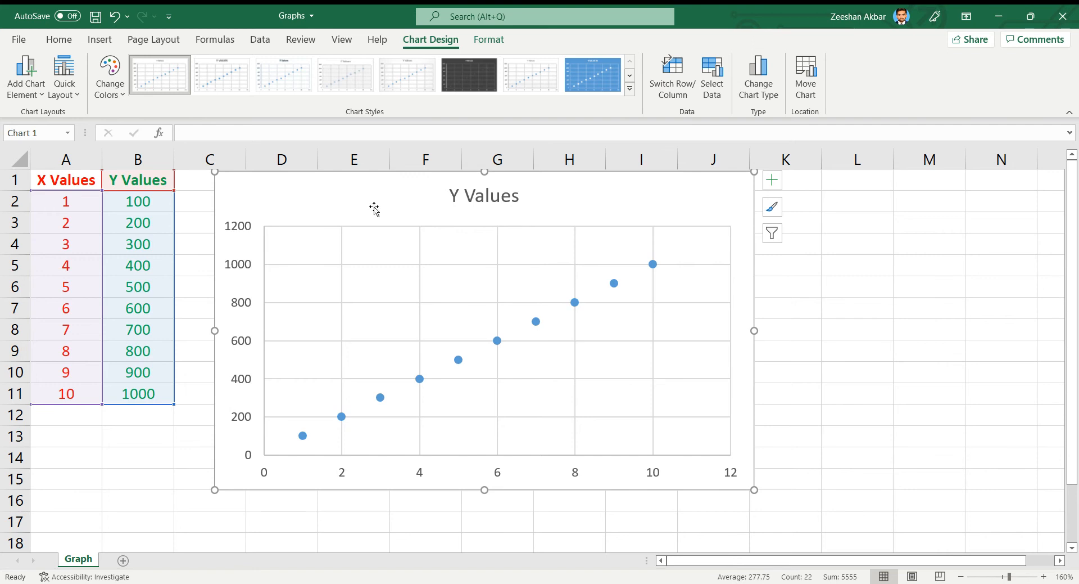
pyautogui.click(72, 185)
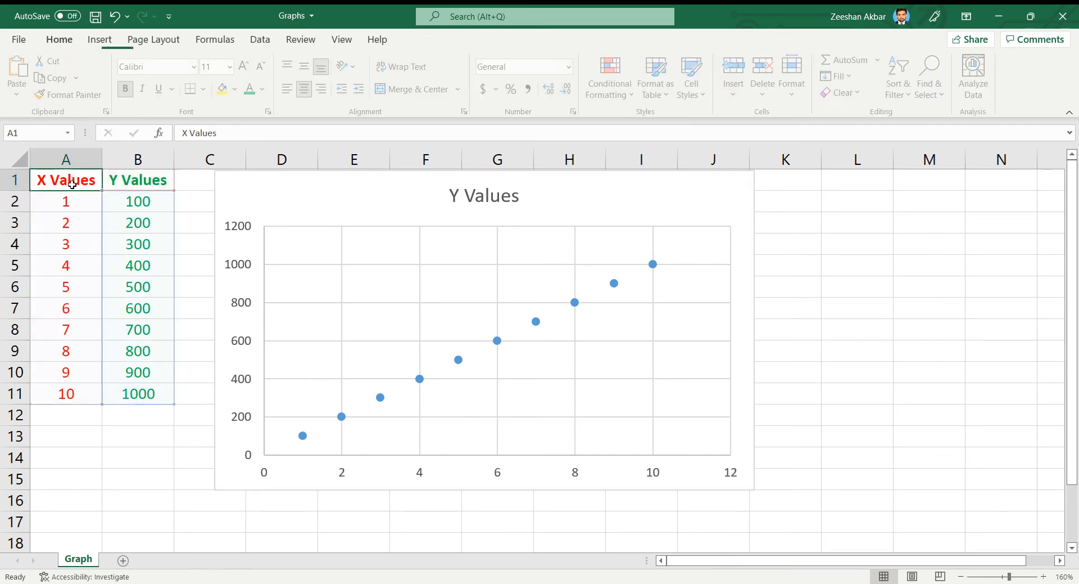
pyautogui.hotkey('shift', 'Down')
pyautogui.hotkey('shift', 'Down')
pyautogui.hotkey('shift', 'Down')
pyautogui.hotkey('shift', 'Down')
pyautogui.hotkey('shift', 'Down')
pyautogui.hotkey('shift', 'Down')
pyautogui.hotkey('shift', 'Down')
pyautogui.hotkey('shift', 'Down')
pyautogui.hotkey('shift', 'Down')
pyautogui.hotkey('shift', 'Down')
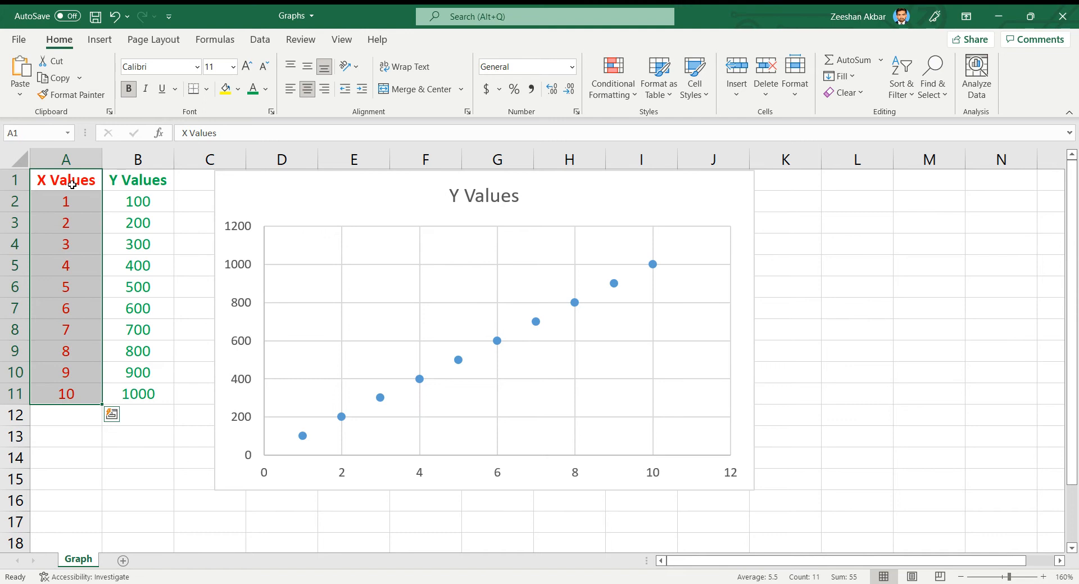
pyautogui.hotkey('shift', 'Right')
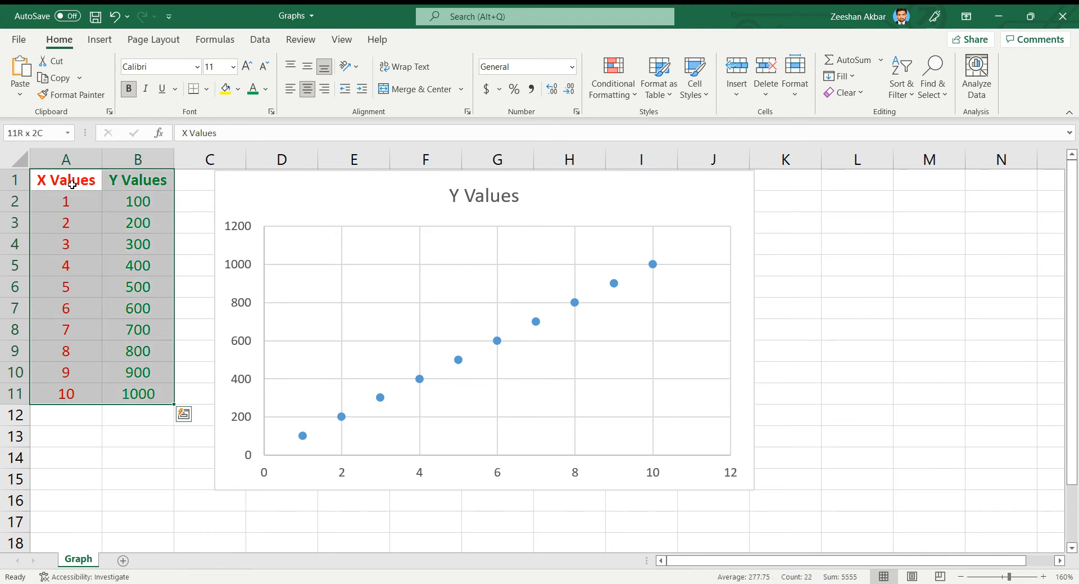
pyautogui.click(73, 184)
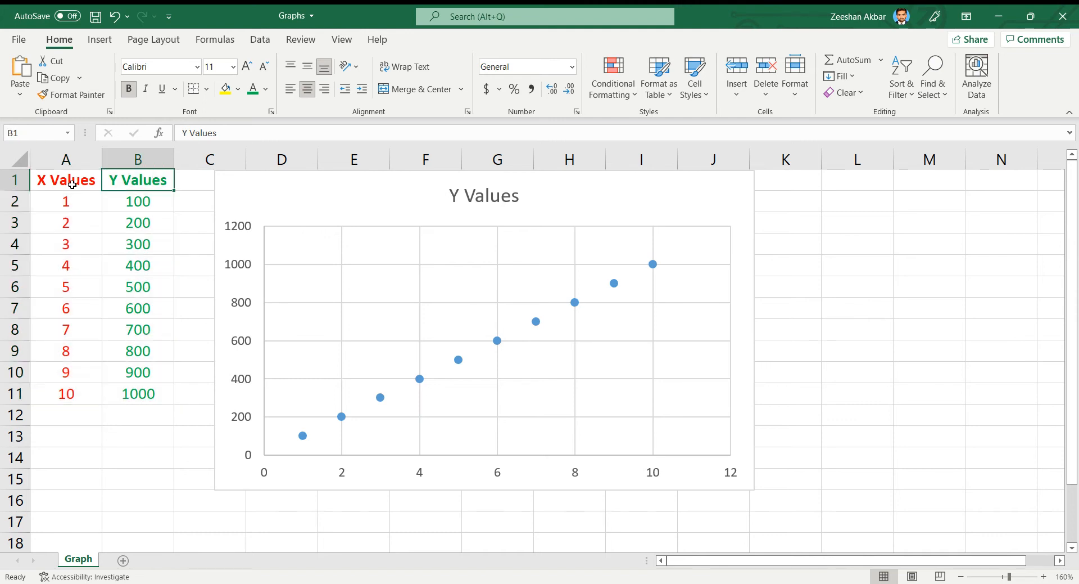
pyautogui.click(289, 191)
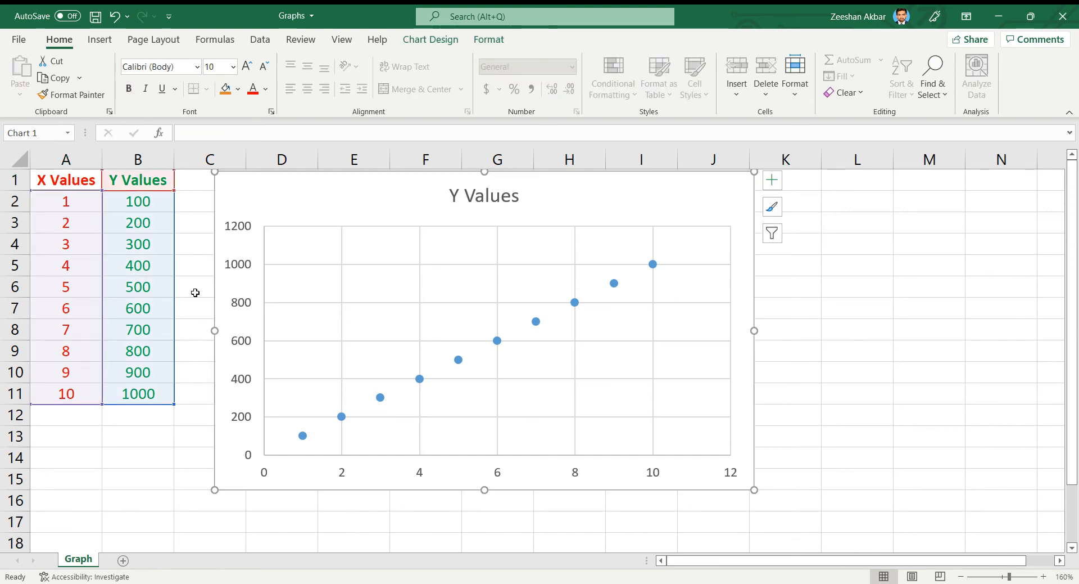
pyautogui.click(164, 477)
pyautogui.click(407, 202)
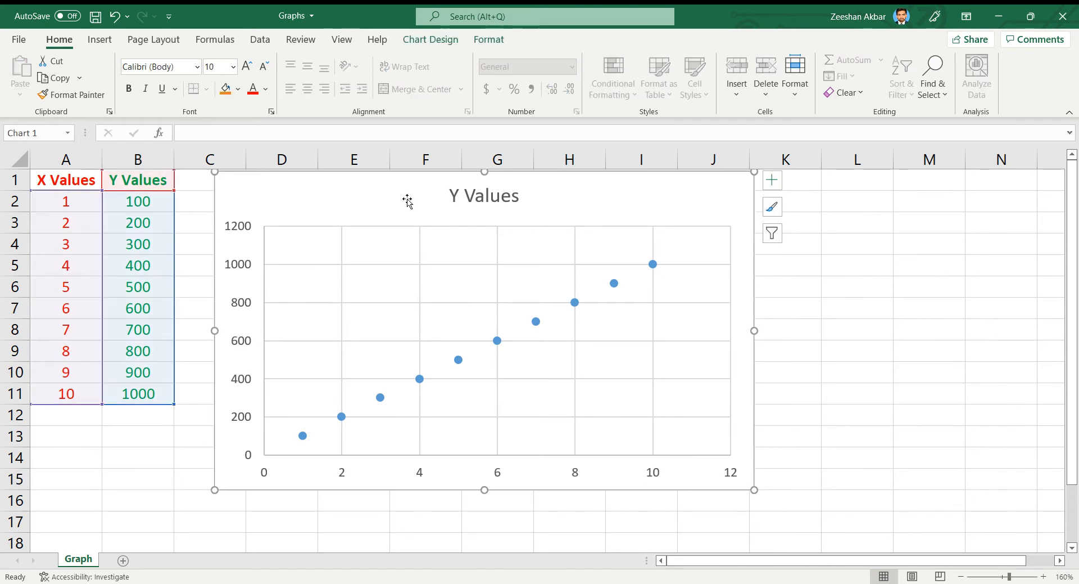
# Step: Add axis titles to both axes of the scatter chart
pyautogui.click(479, 197)
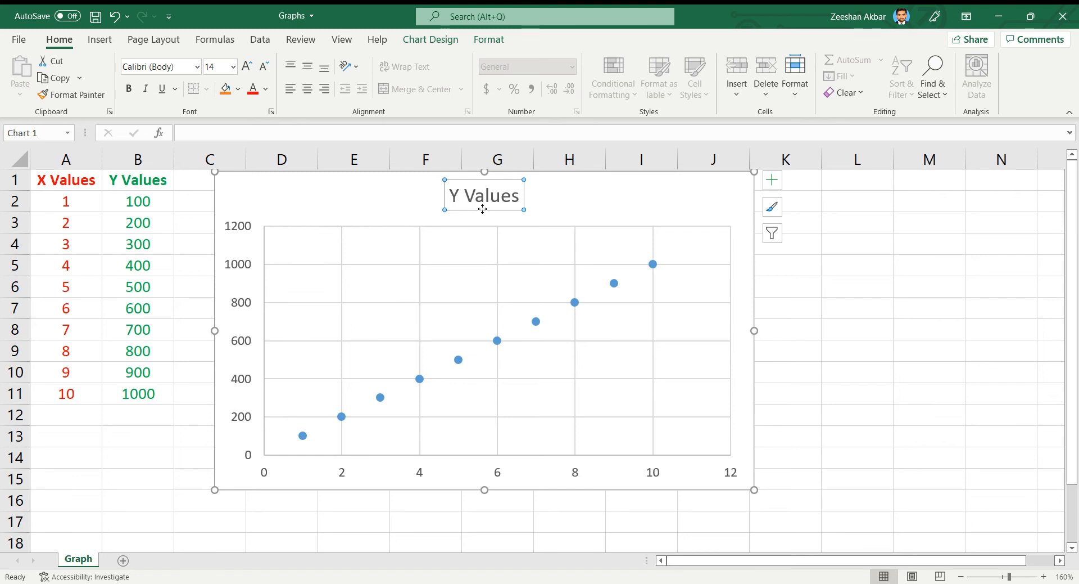
pyautogui.click(772, 179)
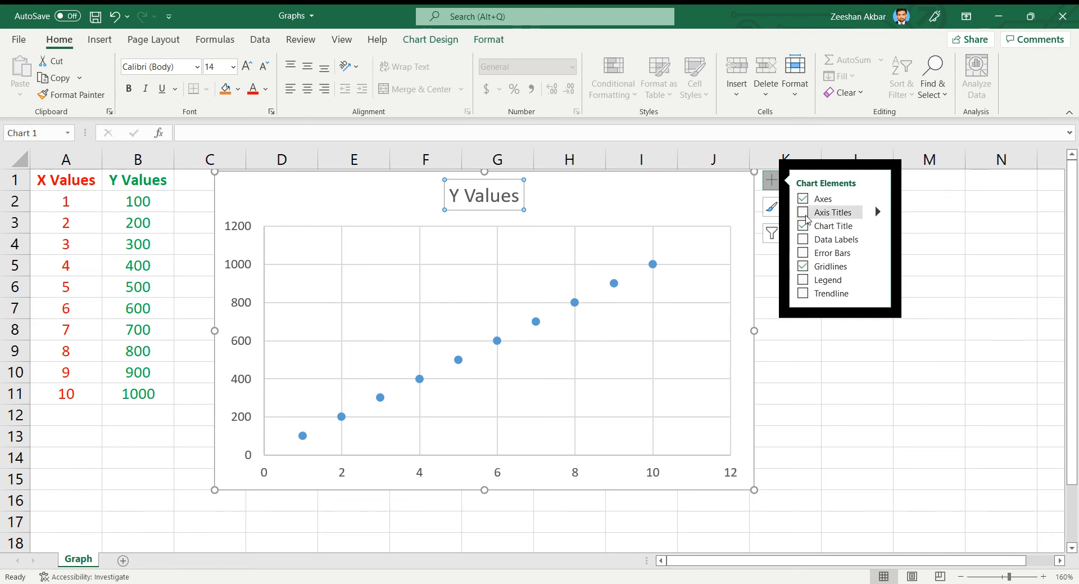
pyautogui.click(804, 217)
pyautogui.click(804, 217)
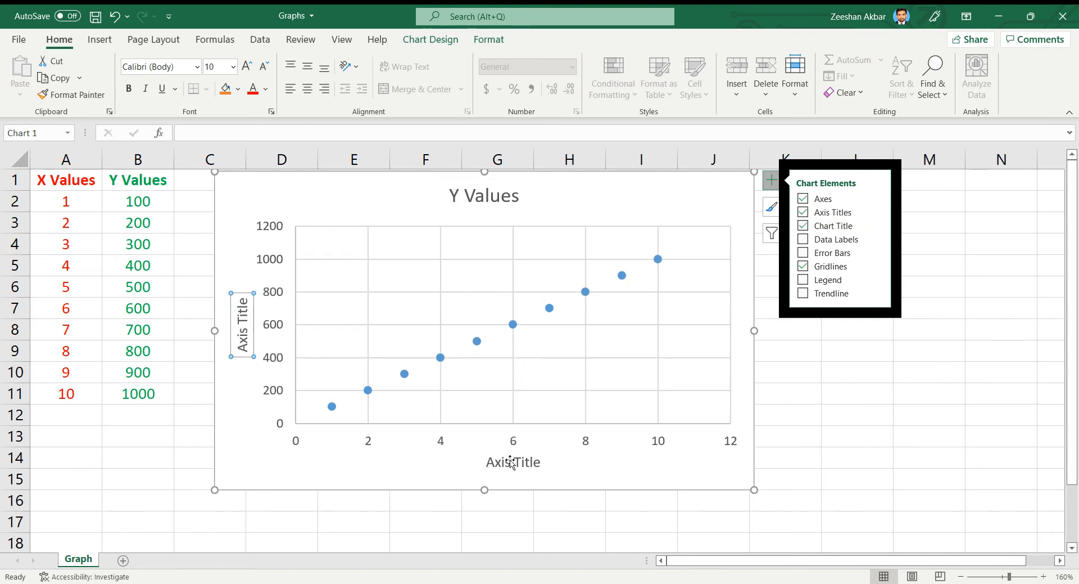
# Step: Replace the horizontal axis title's placeholder text with "No. of Students"
pyautogui.click(527, 460)
pyautogui.tripleClick(528, 461)
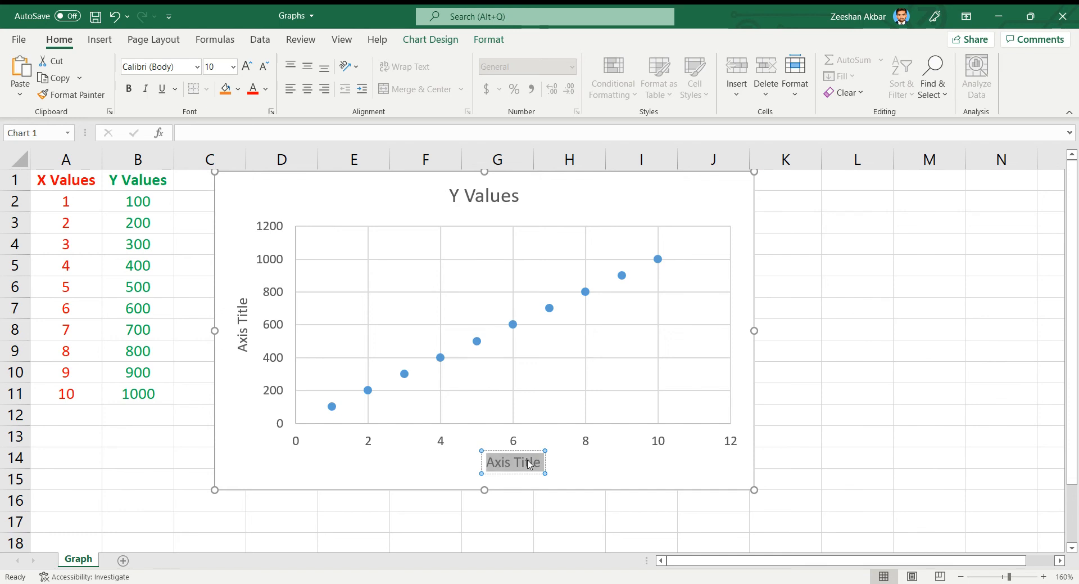
pyautogui.press('BackSpace')
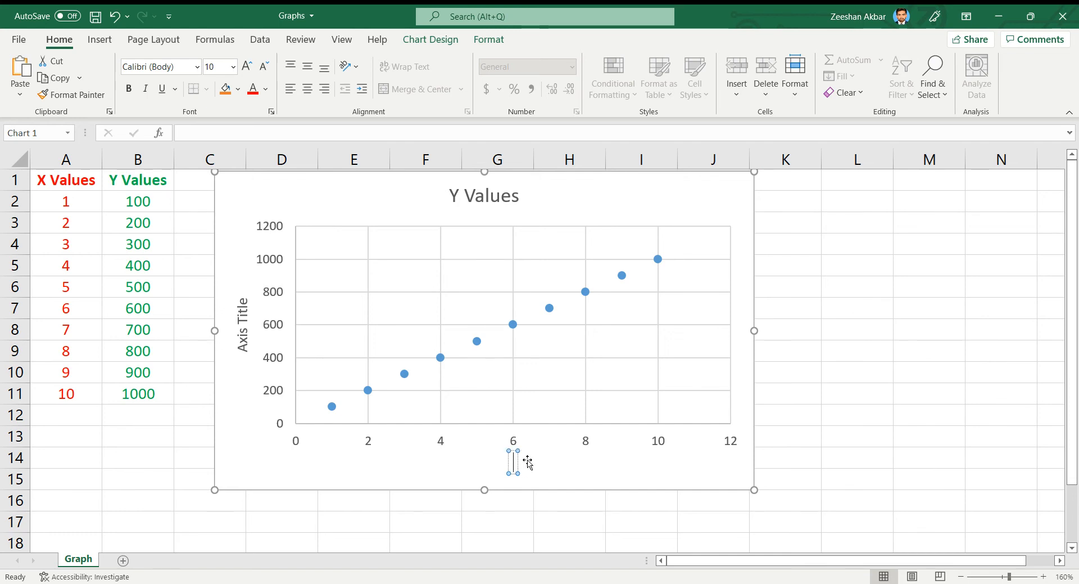
pyautogui.write('No.')
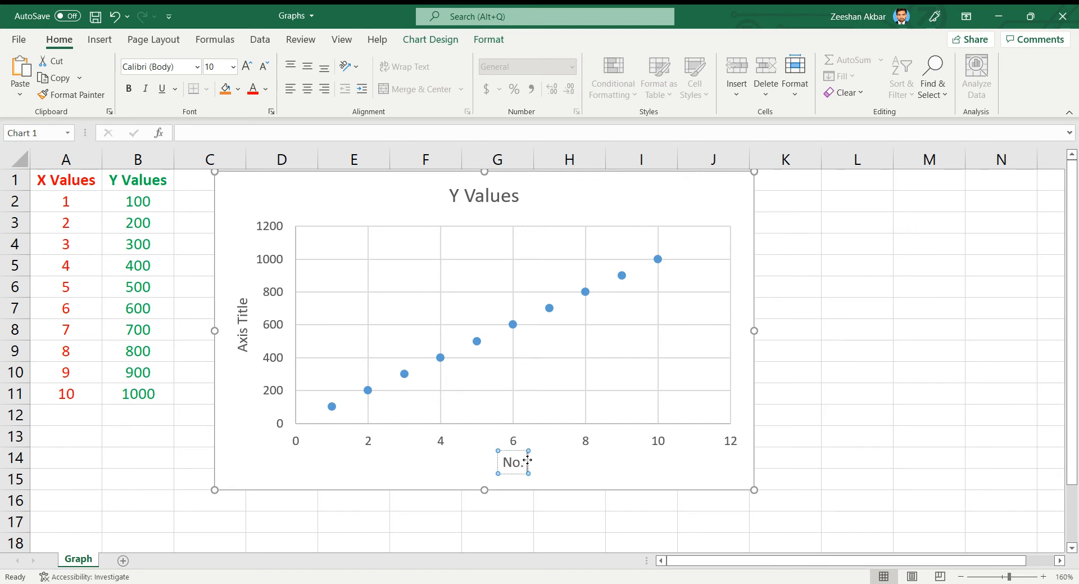
pyautogui.write(' of Students')
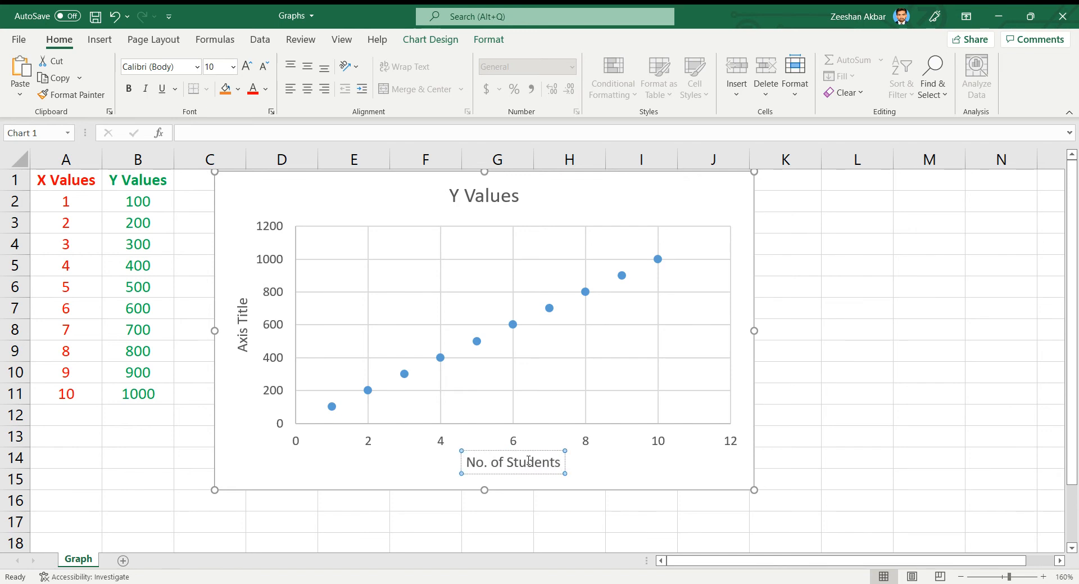
# Step: Replace the vertical axis title's placeholder text with "Marks of Students"
pyautogui.click(243, 308)
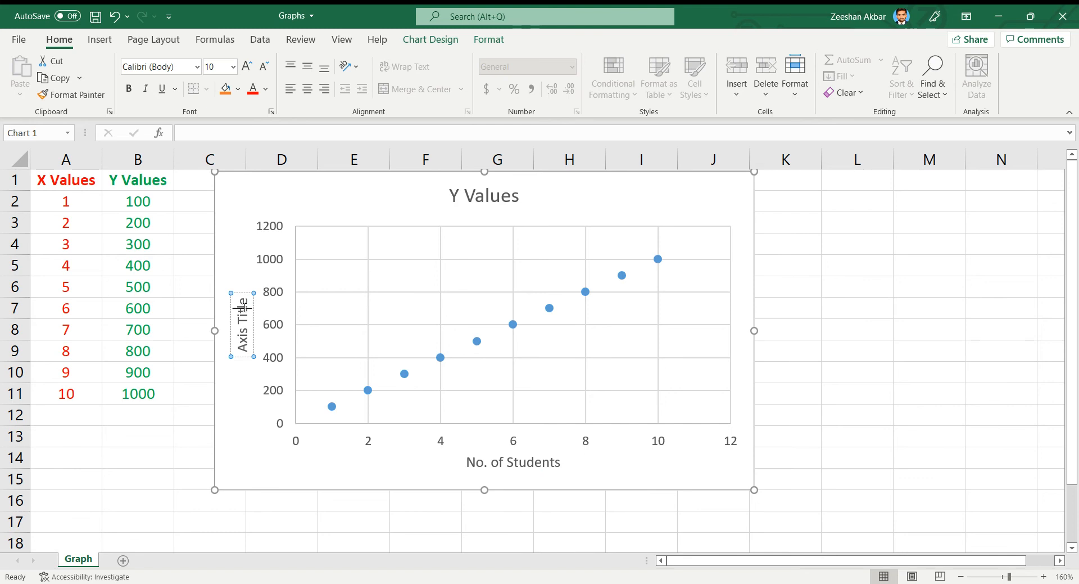
pyautogui.tripleClick(243, 308)
pyautogui.write('Marks')
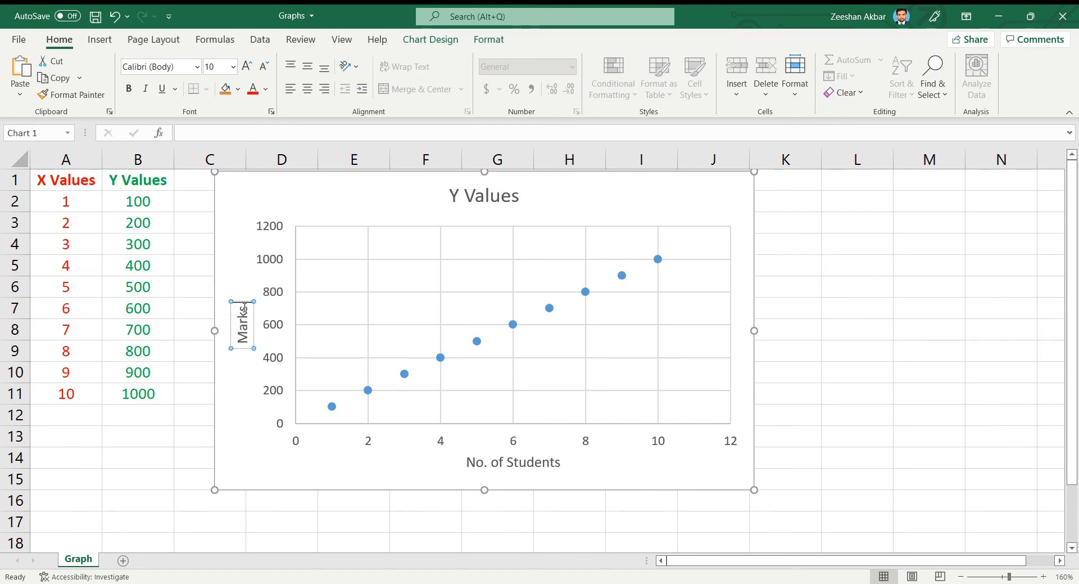
pyautogui.write(' of Stud')
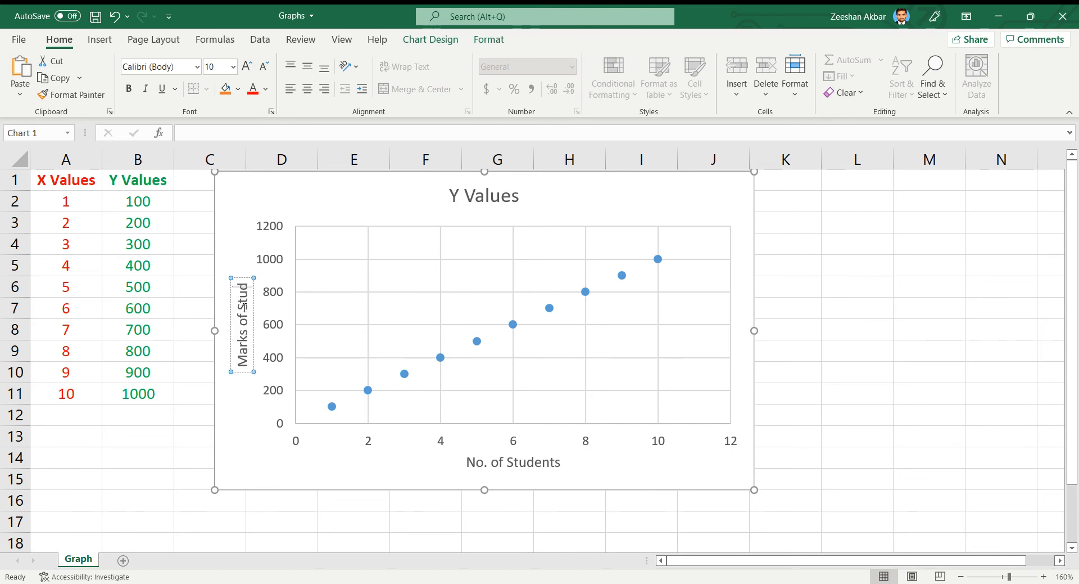
pyautogui.write('ets')
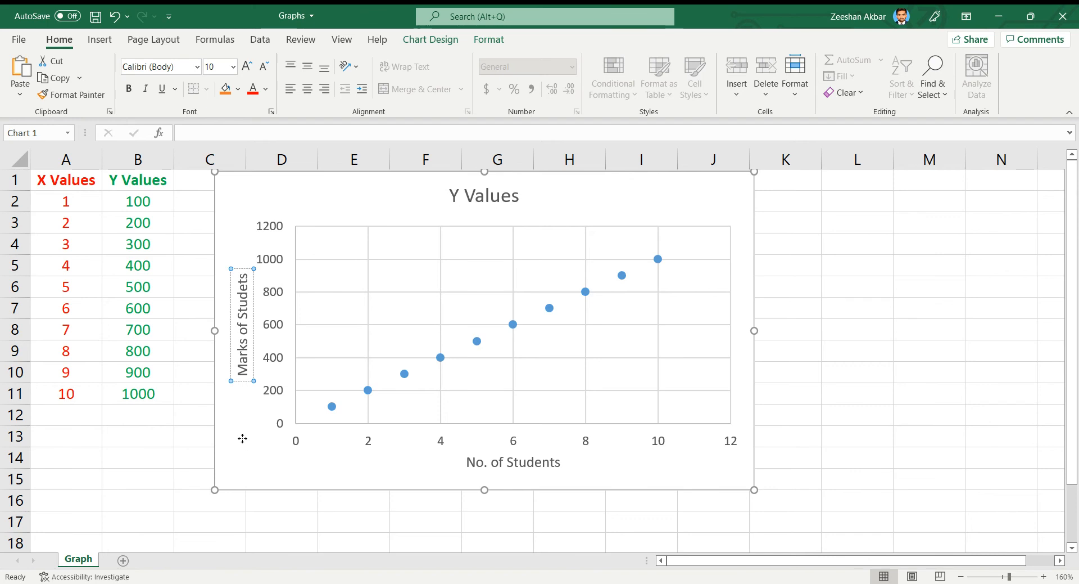
pyautogui.click(243, 438)
pyautogui.doubleClick(239, 292)
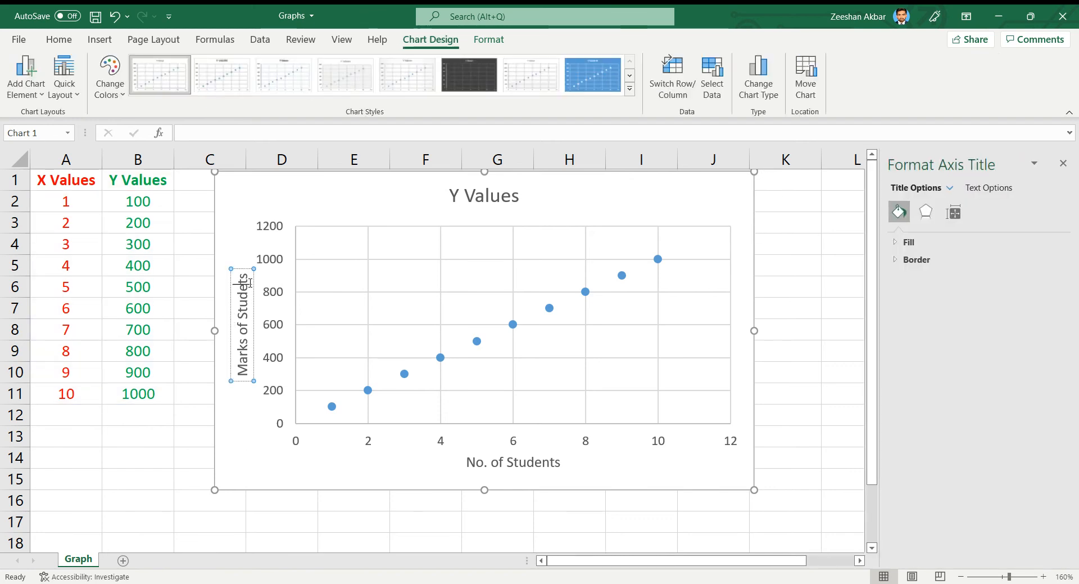
pyautogui.write('n')
pyautogui.click(238, 444)
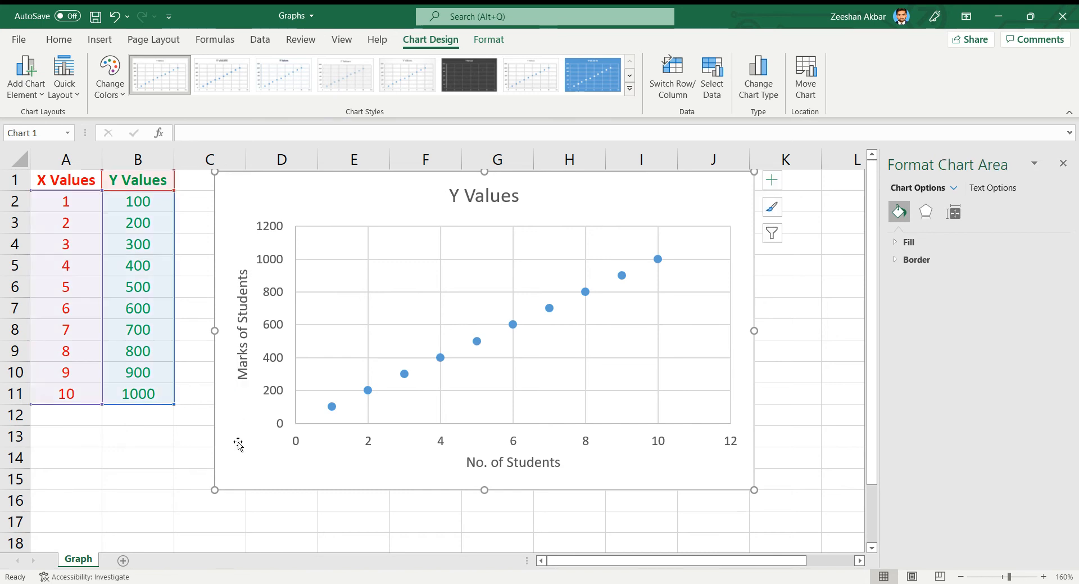
# Step: Hide all of the scatter chart's axes and show them again
pyautogui.click(772, 180)
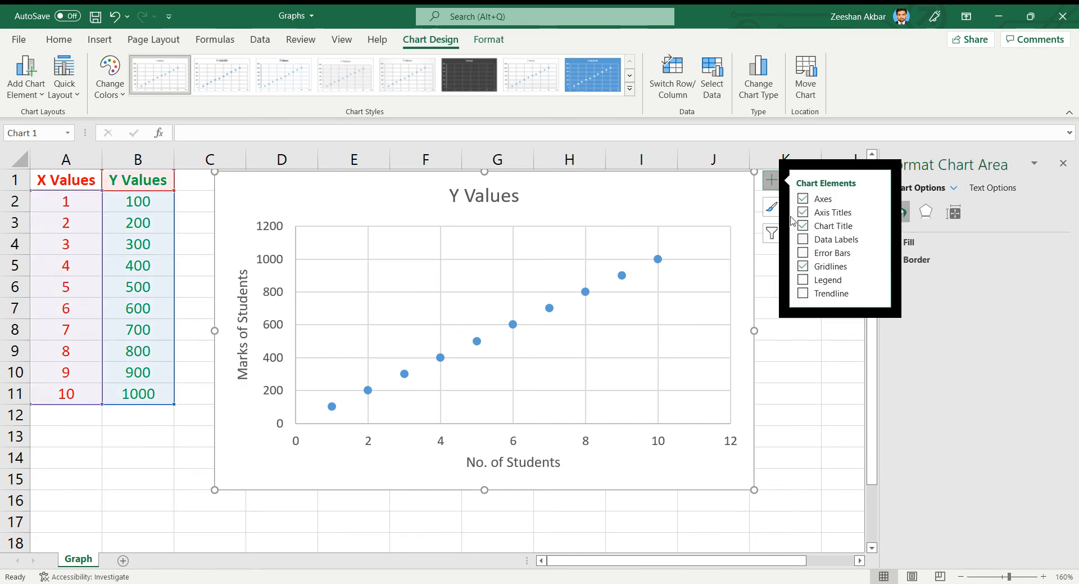
pyautogui.click(779, 184)
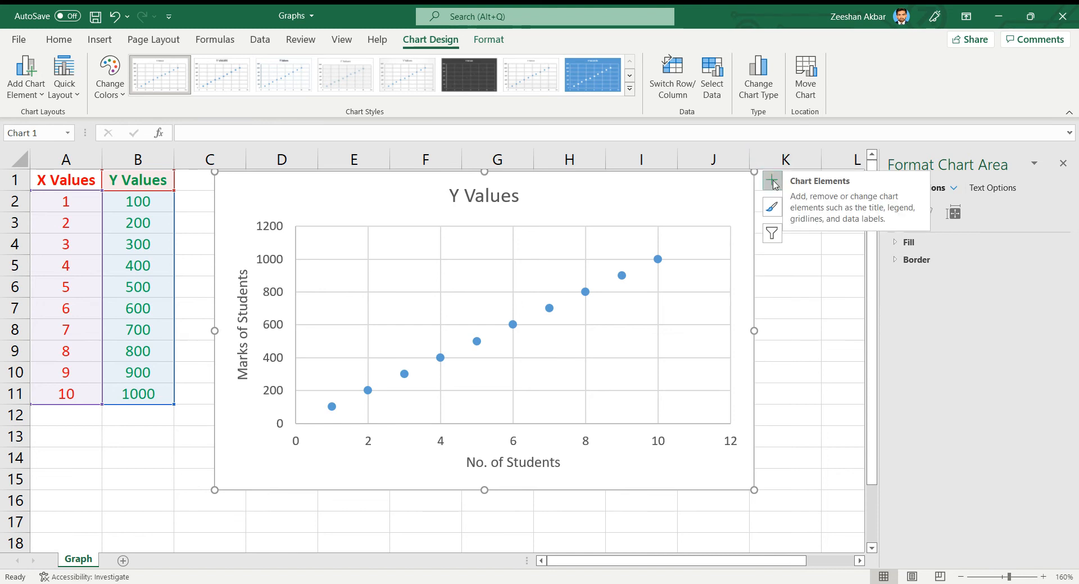
pyautogui.click(774, 183)
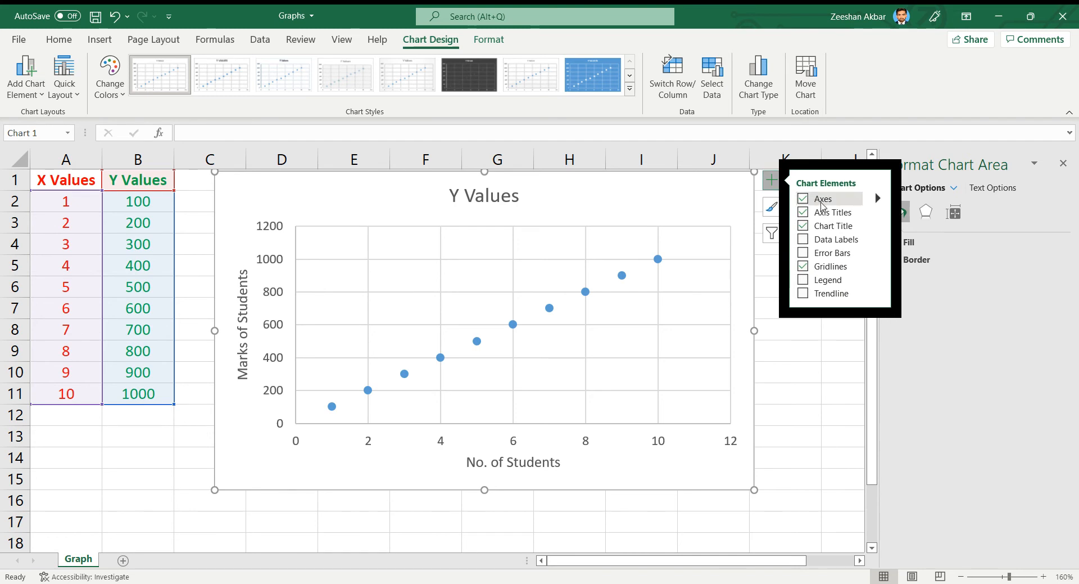
pyautogui.click(804, 199)
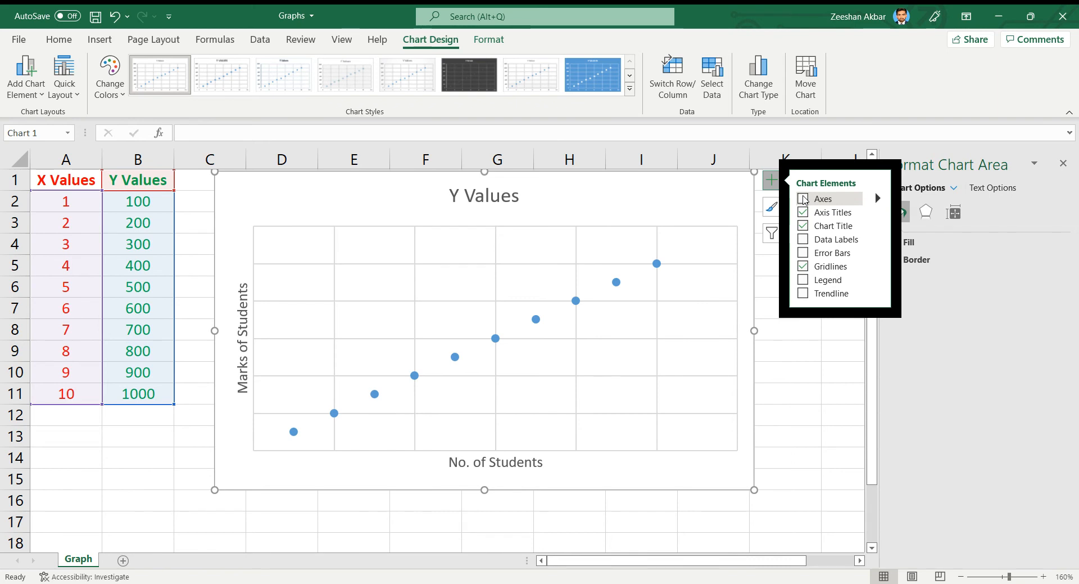
pyautogui.click(803, 199)
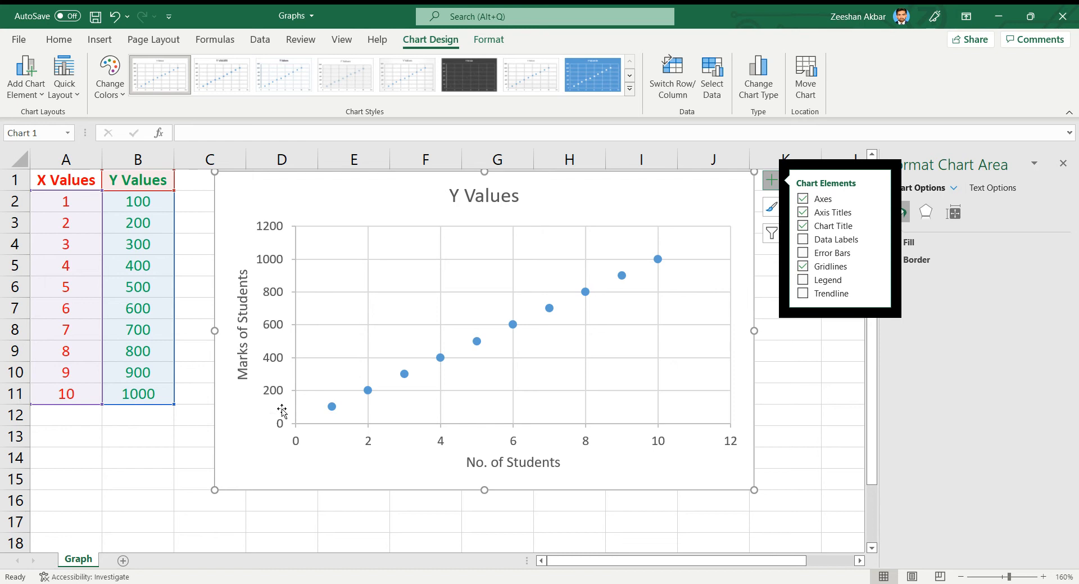
# Step: Switch the primary vertical axis and the primary horizontal axis off and back on individually
pyautogui.click(879, 200)
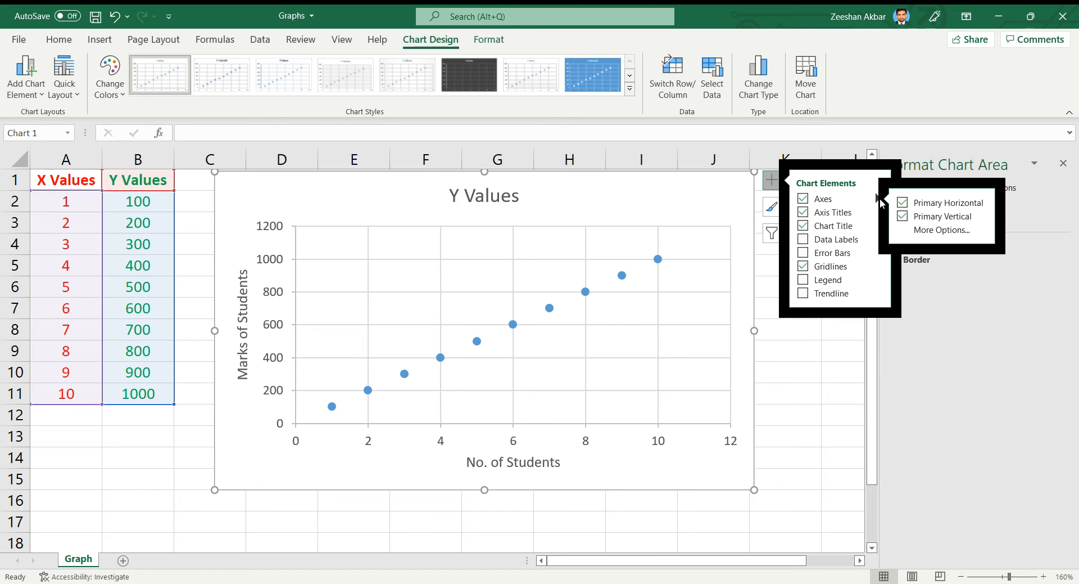
pyautogui.click(903, 216)
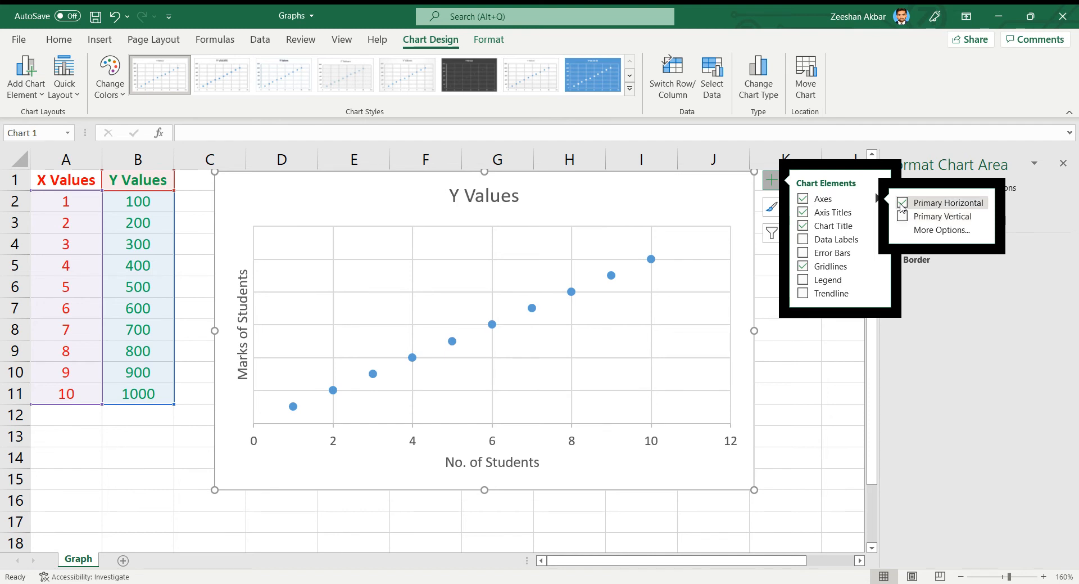
pyautogui.click(903, 216)
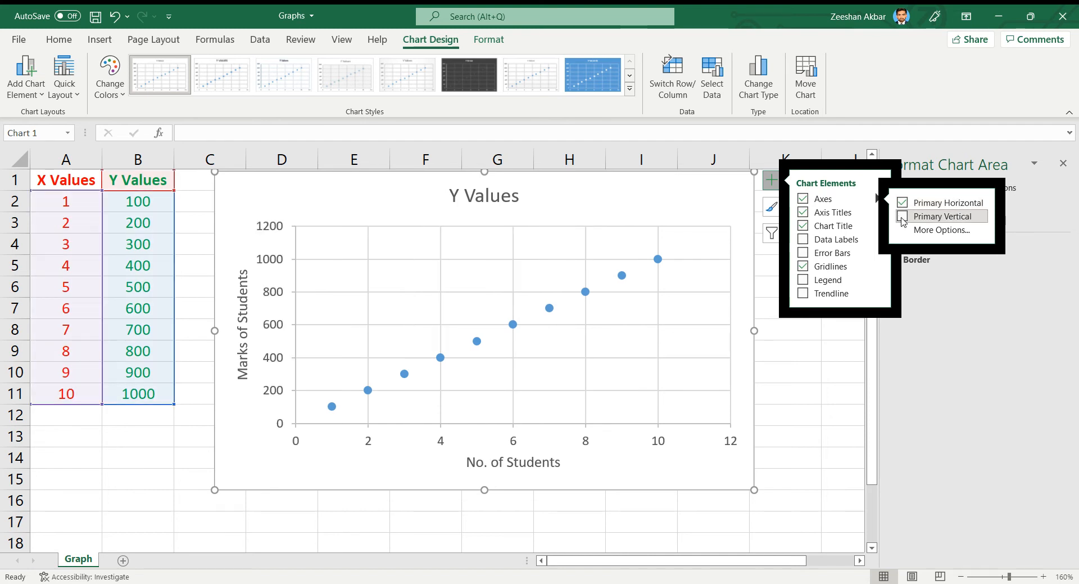
pyautogui.click(902, 203)
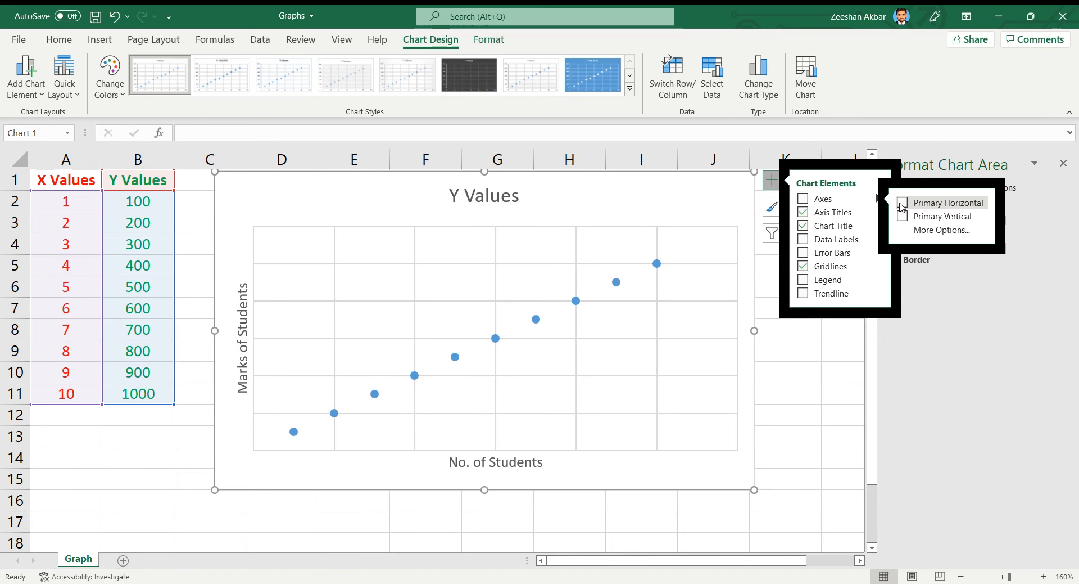
pyautogui.click(902, 216)
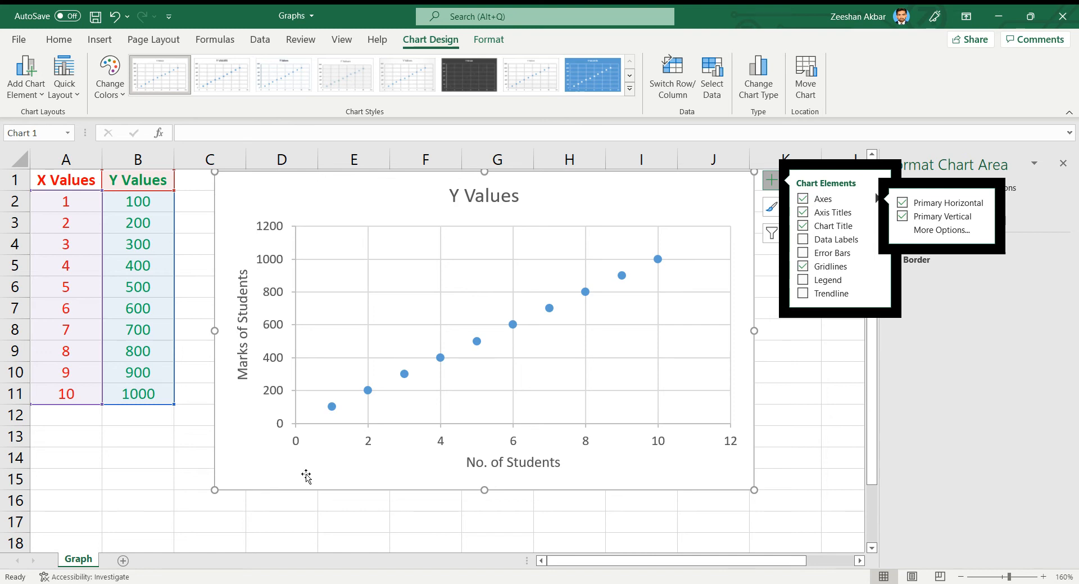
# Step: Add data labels to the scatter points and include the X value alongside the Y value
pyautogui.click(803, 241)
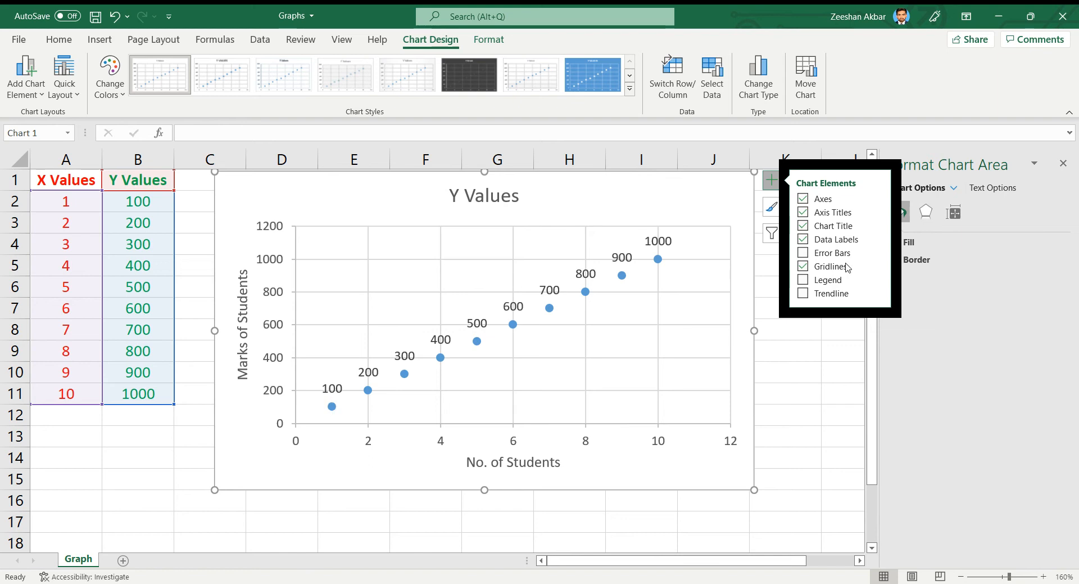
pyautogui.click(877, 239)
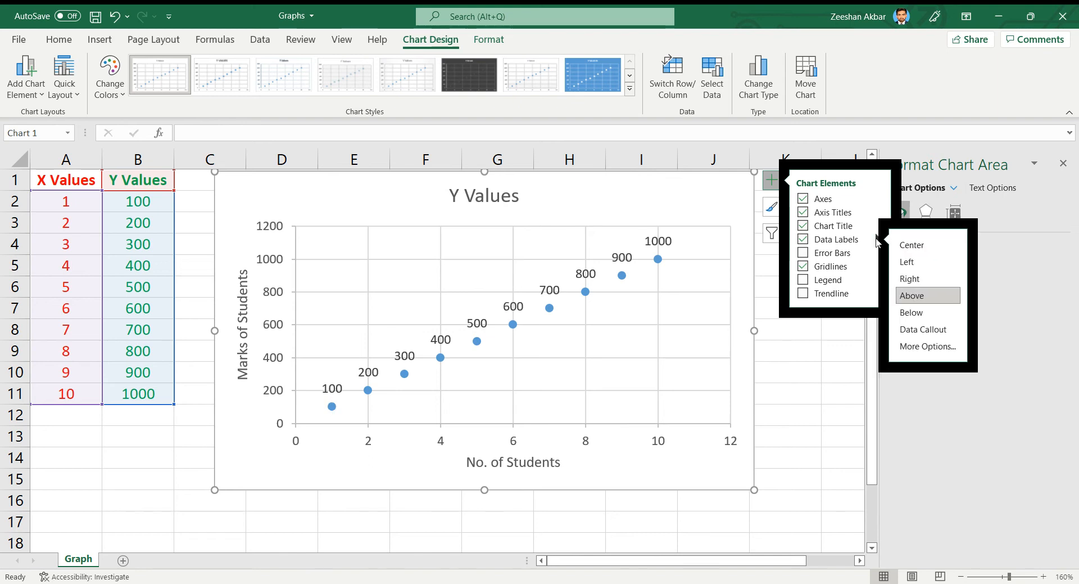
pyautogui.click(927, 346)
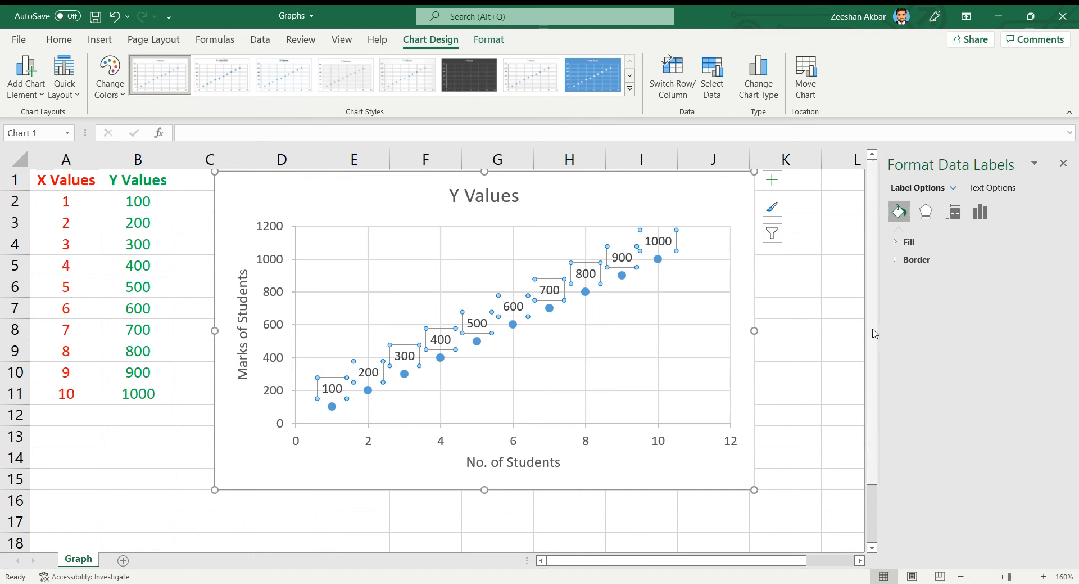
pyautogui.click(981, 212)
pyautogui.click(945, 243)
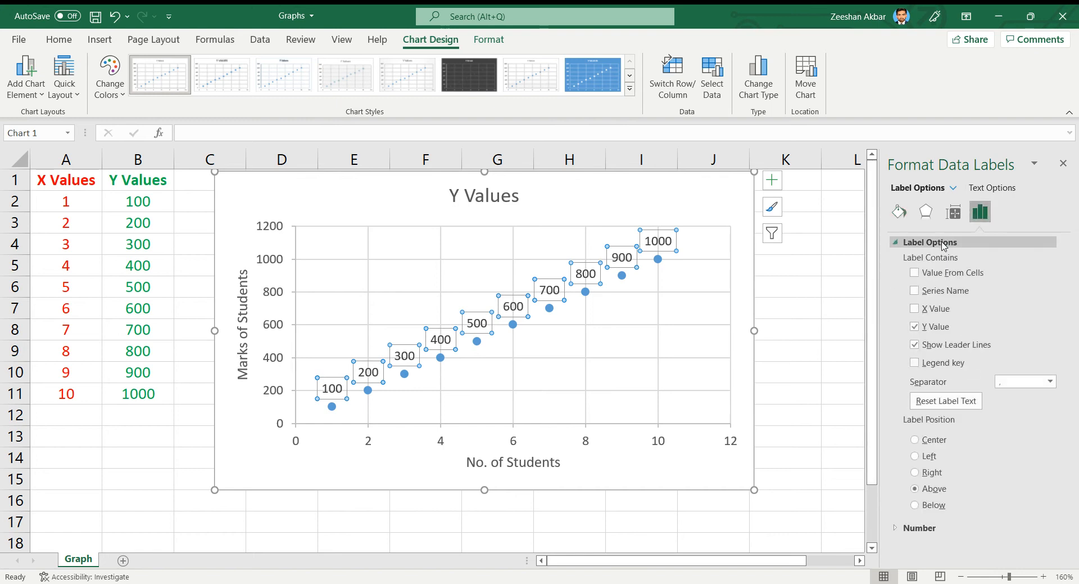
pyautogui.click(915, 308)
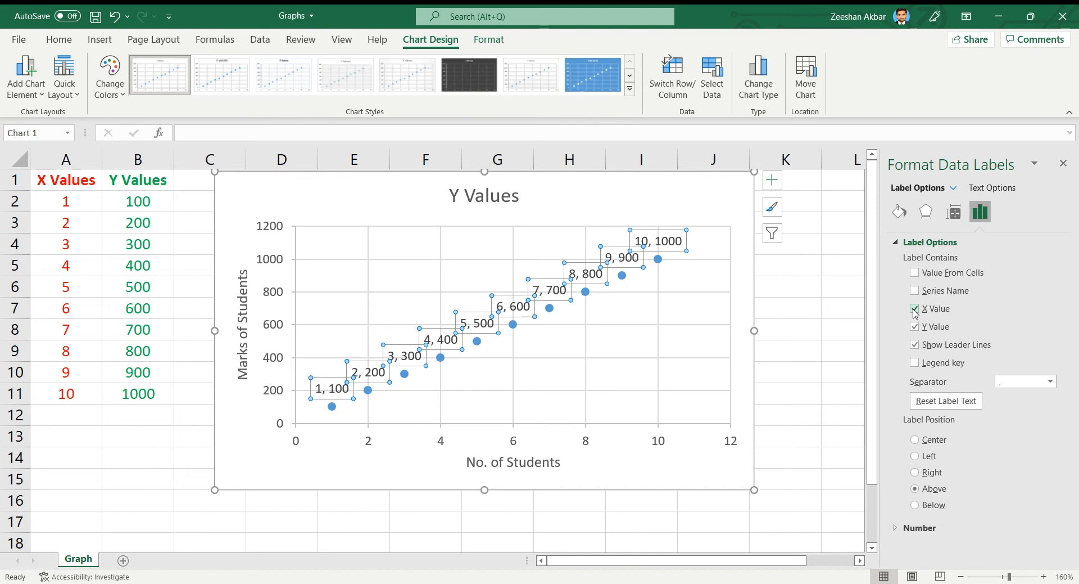
pyautogui.click(250, 442)
pyautogui.click(333, 407)
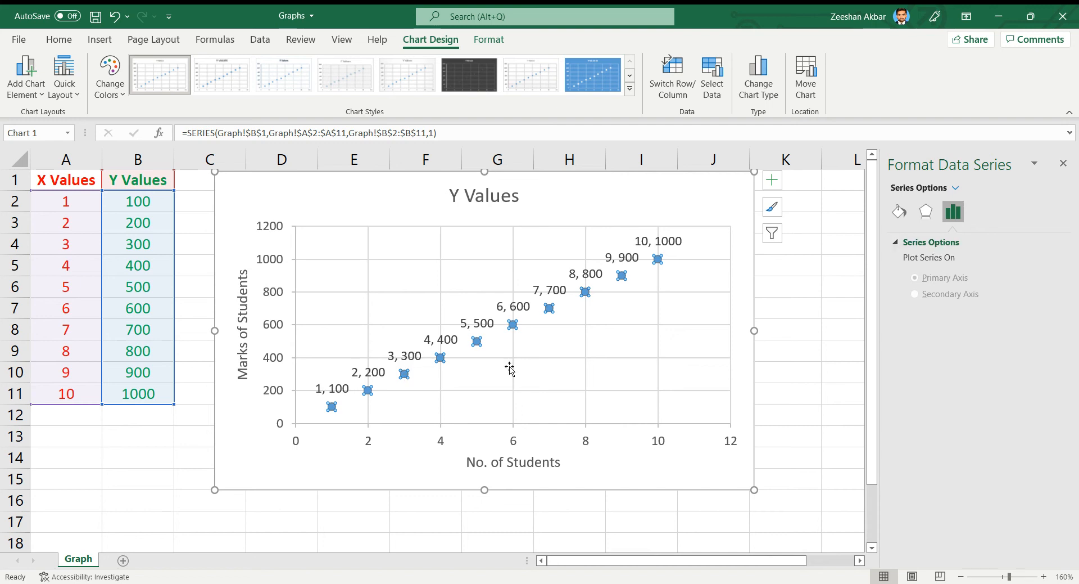
# Step: Remove the data labels from the scatter series, toggling them on and off once more
pyautogui.click(772, 180)
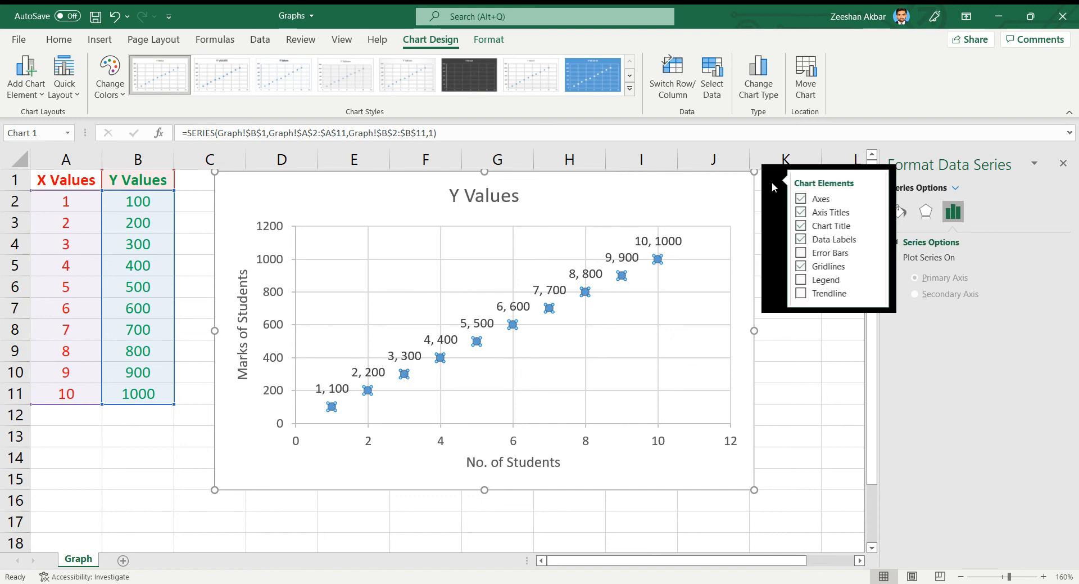
pyautogui.click(804, 239)
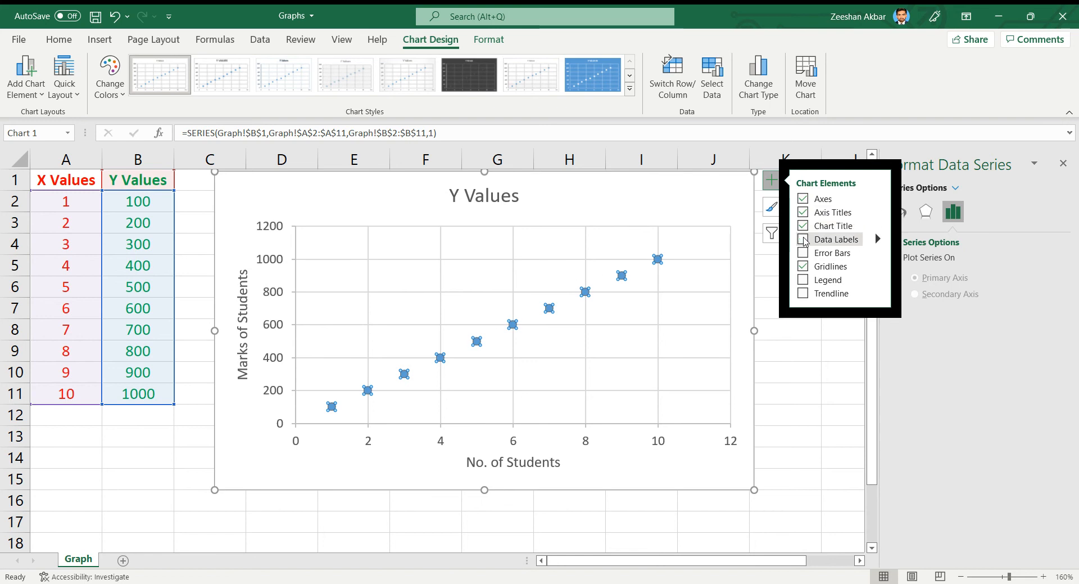
pyautogui.click(803, 239)
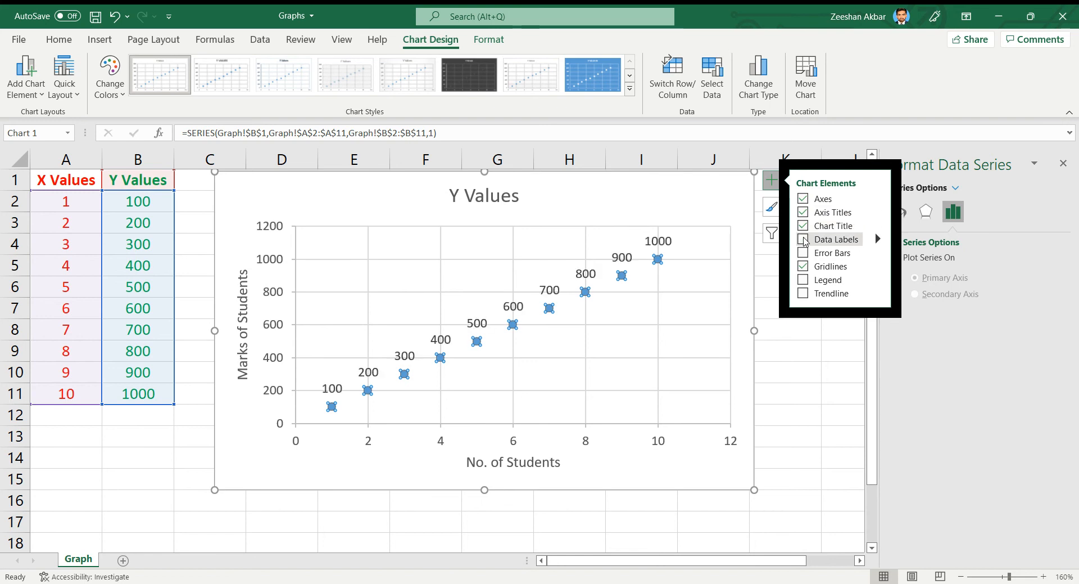
pyautogui.click(803, 239)
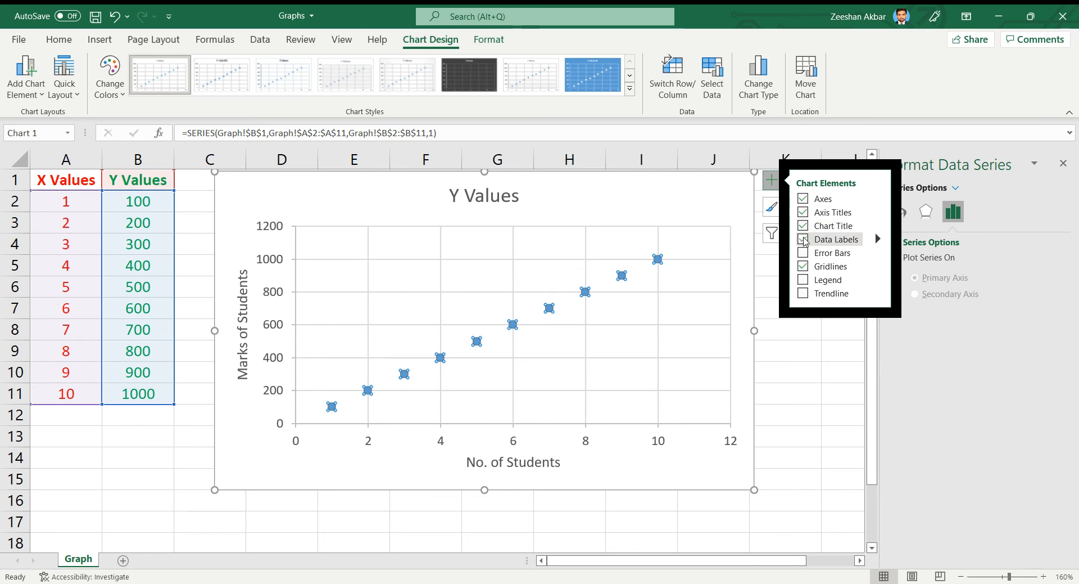
# Step: Add data labels to the scatter points and set them to contain both the X Value and the Y Value
pyautogui.click(804, 239)
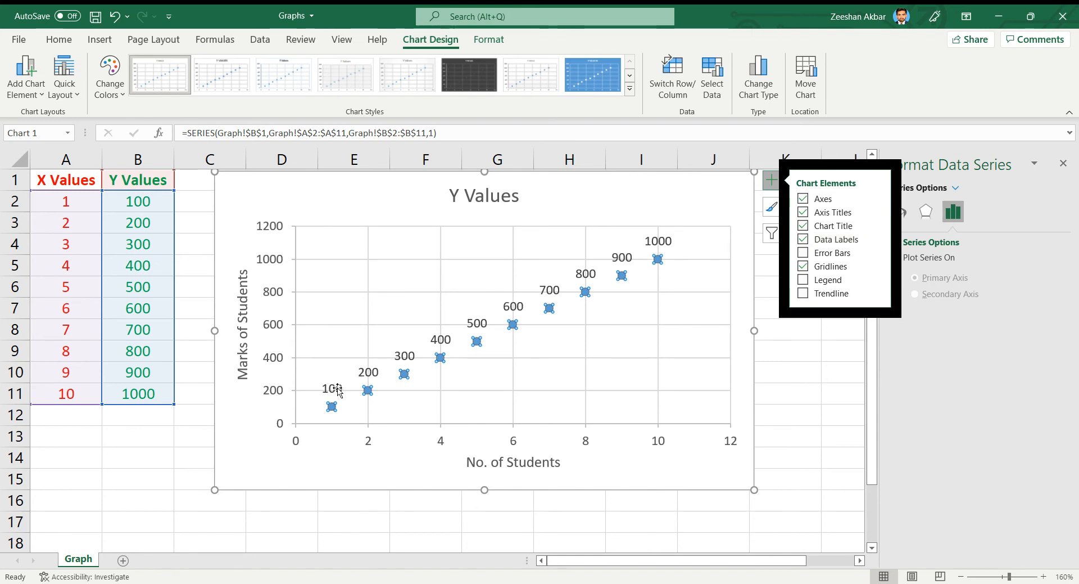
pyautogui.click(879, 240)
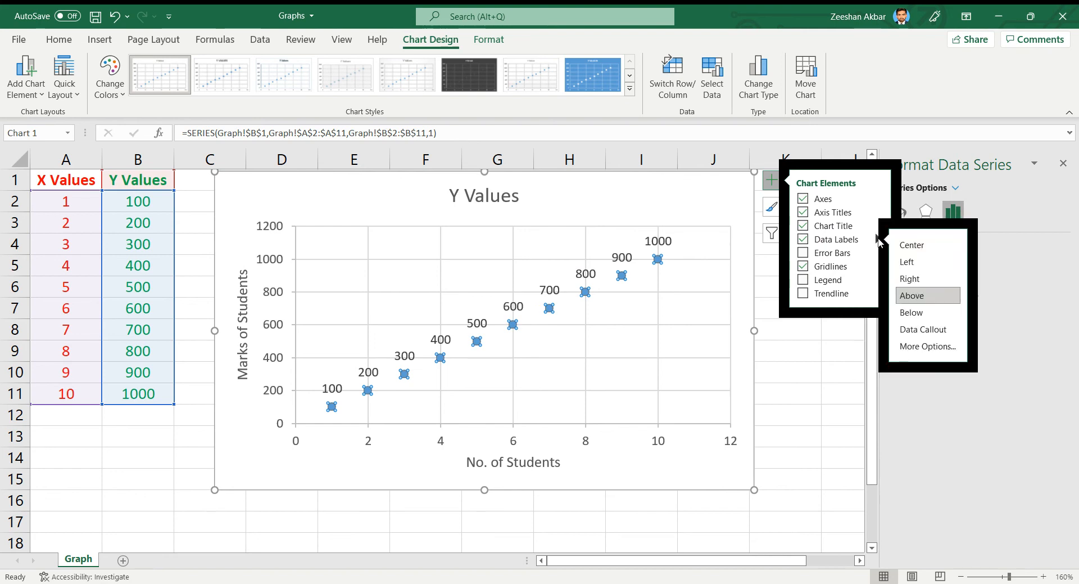
pyautogui.click(926, 347)
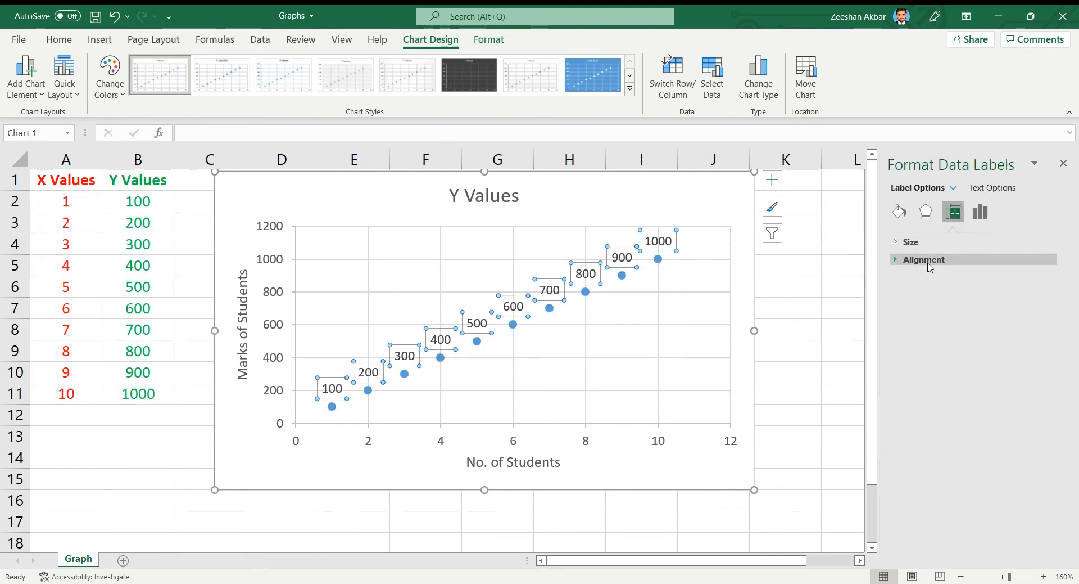
pyautogui.click(983, 217)
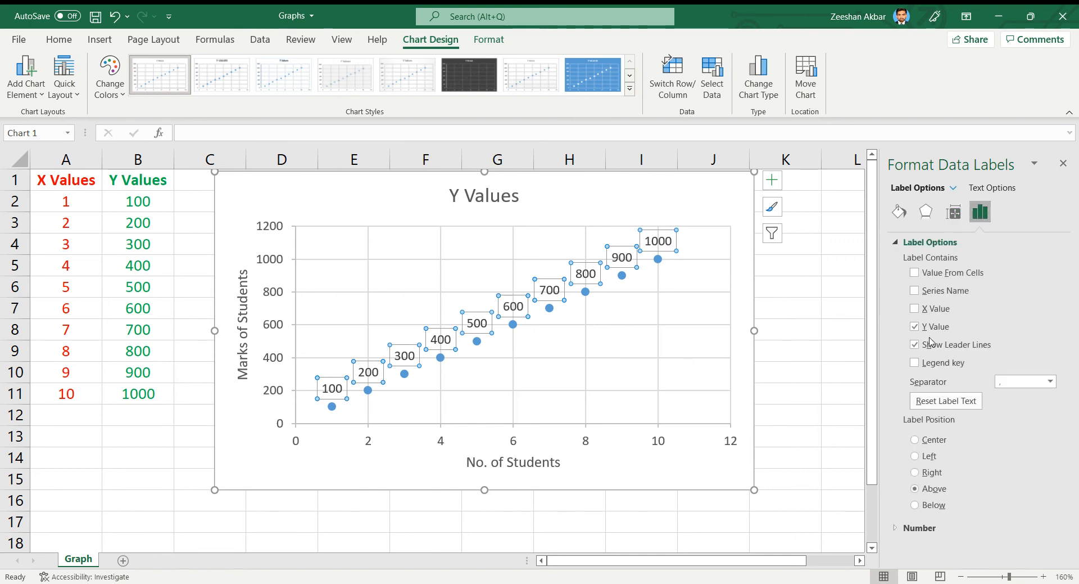
pyautogui.click(915, 326)
pyautogui.click(915, 308)
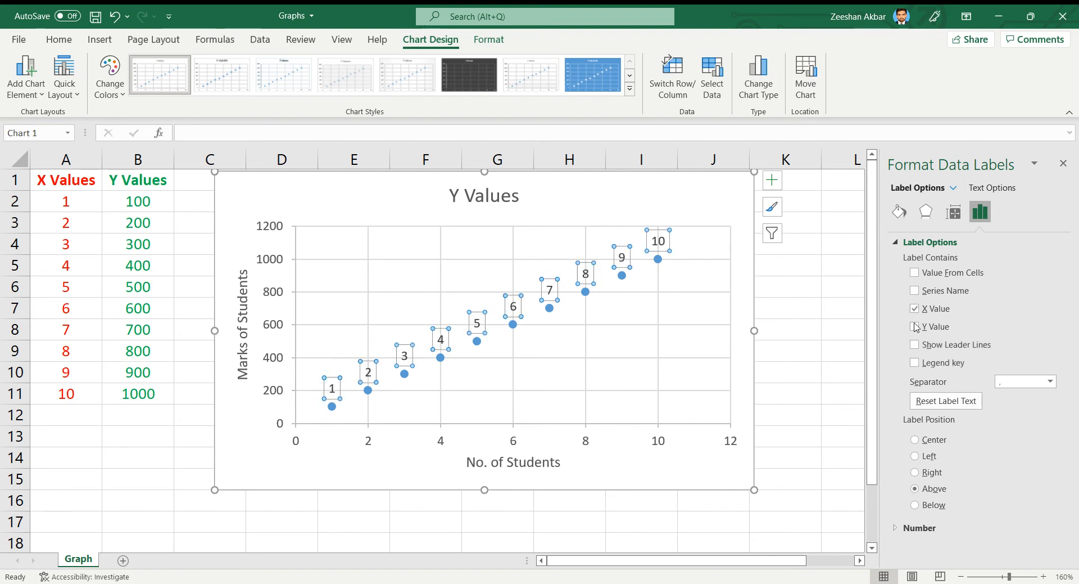
pyautogui.click(915, 327)
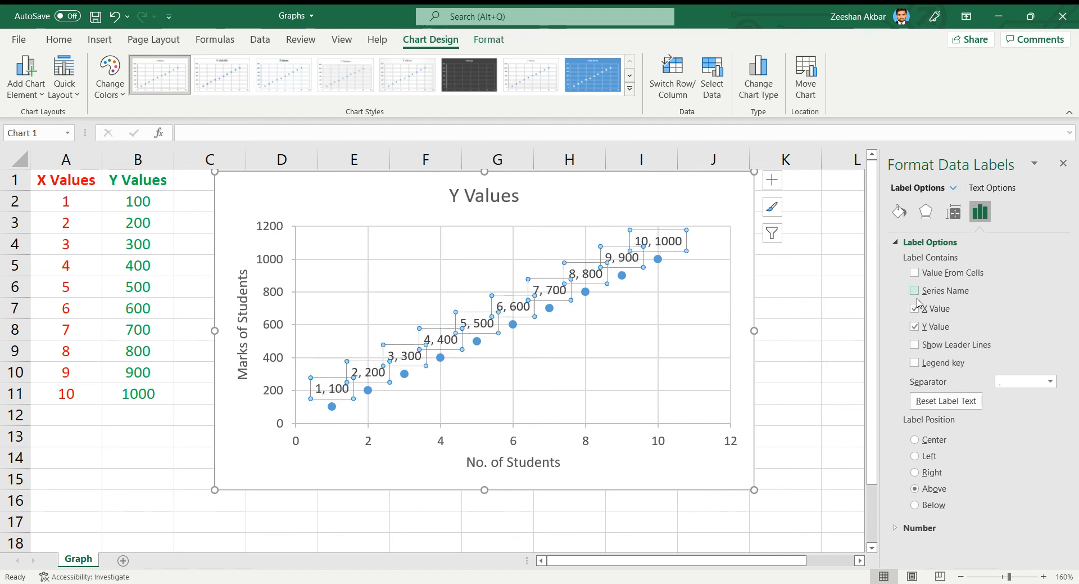
# Step: Try the Right, Left, Below and Center positions for the data labels and return them to Above
pyautogui.click(914, 473)
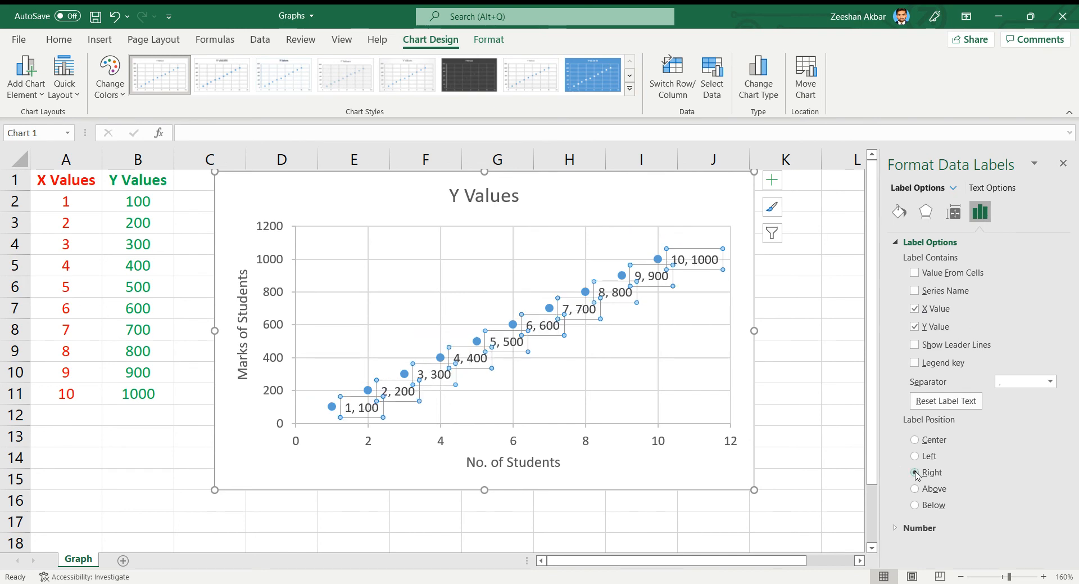
pyautogui.click(915, 455)
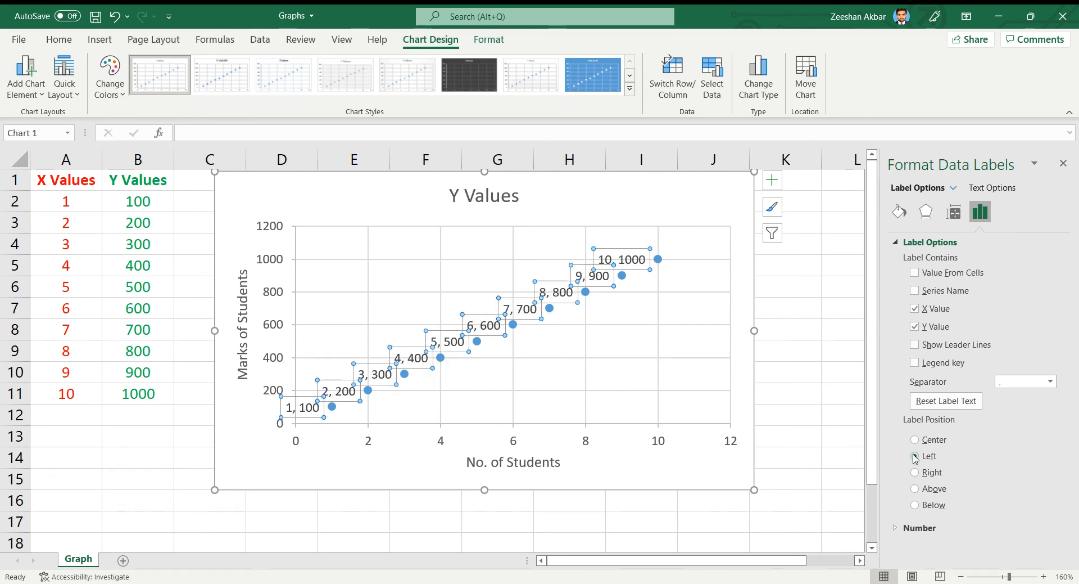
pyautogui.click(920, 489)
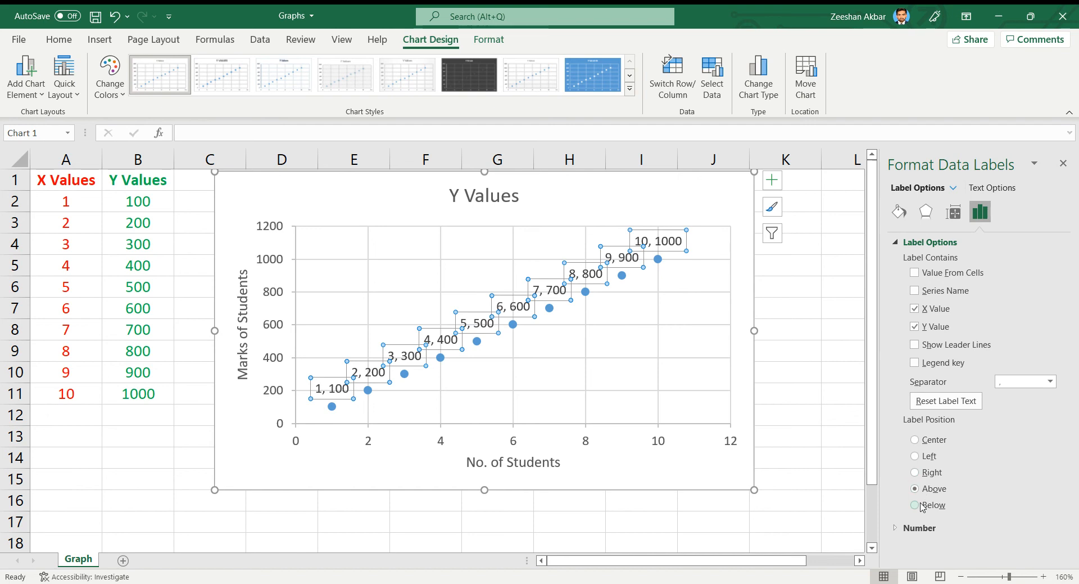
pyautogui.click(921, 507)
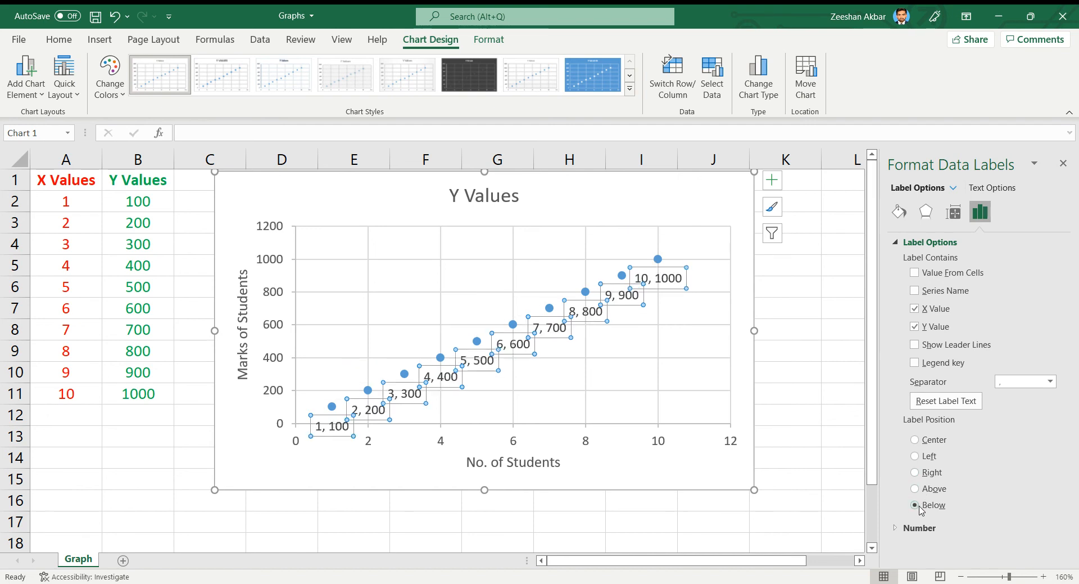
pyautogui.click(919, 445)
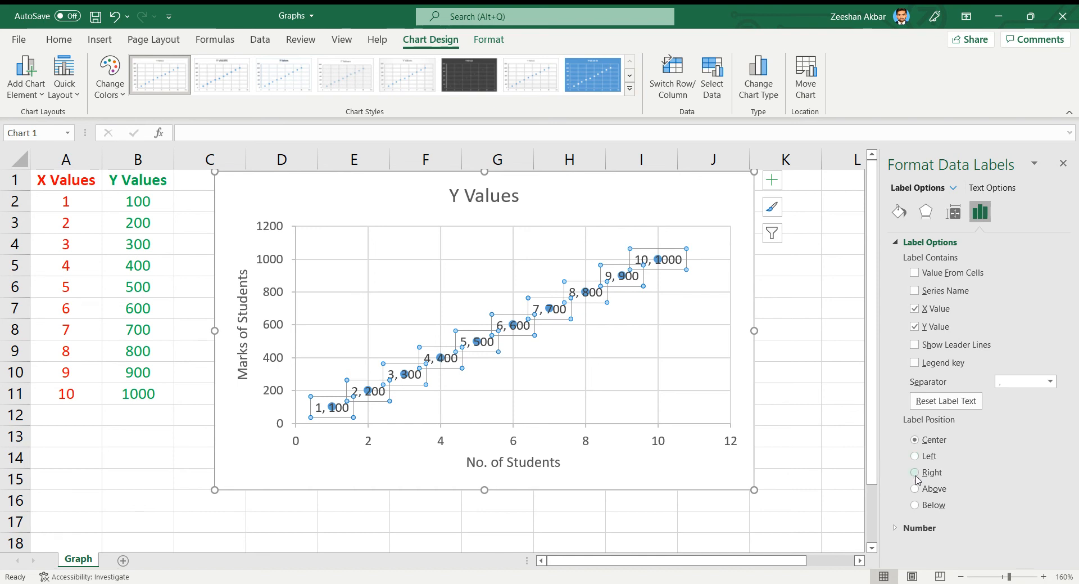
pyautogui.click(915, 457)
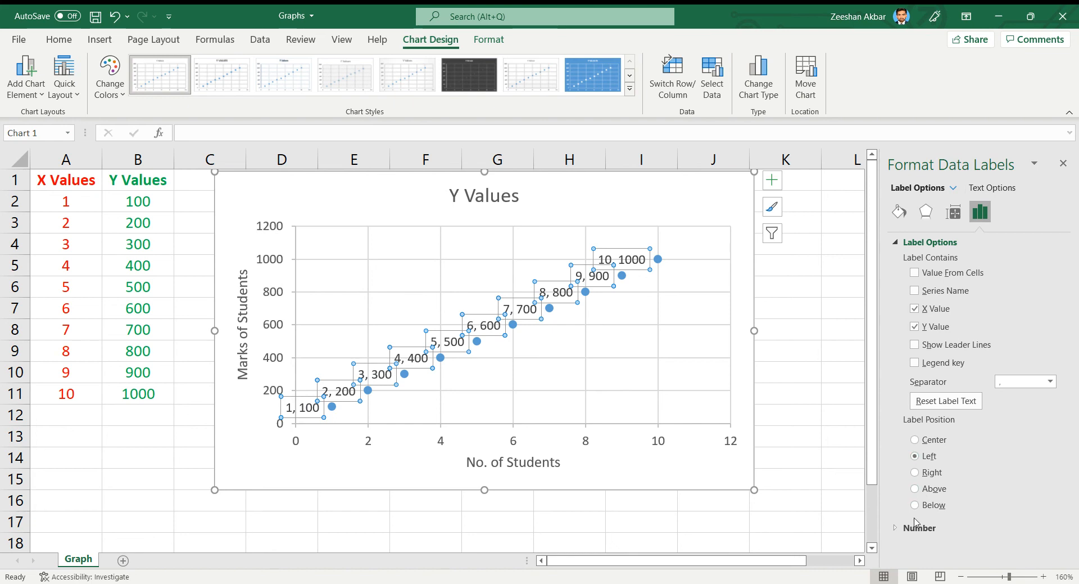
pyautogui.click(916, 488)
pyautogui.click(712, 461)
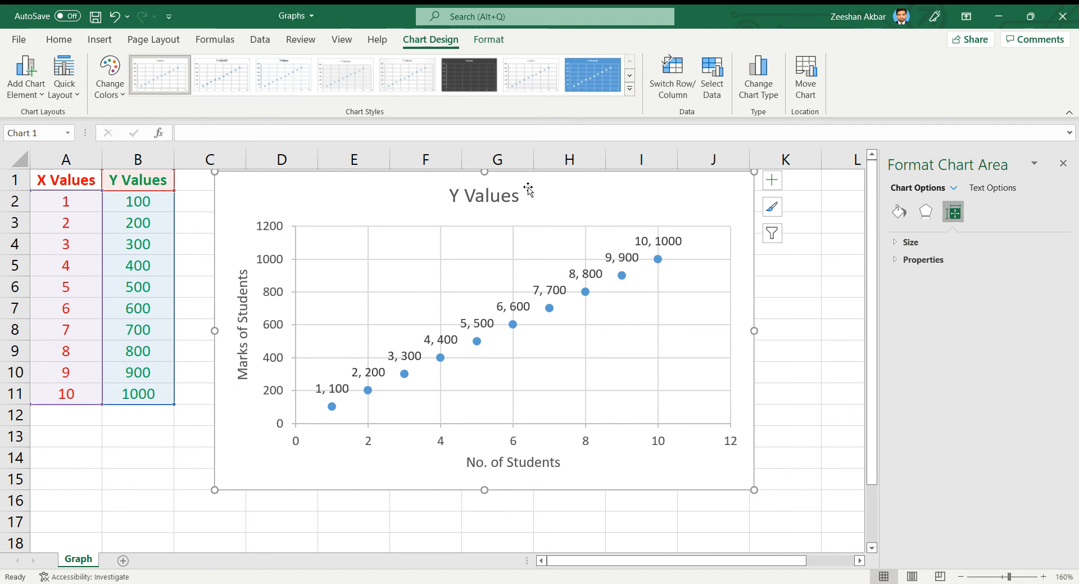
# Step: Replace the chart title text with "Marks of Students"
pyautogui.click(499, 198)
pyautogui.click(501, 198)
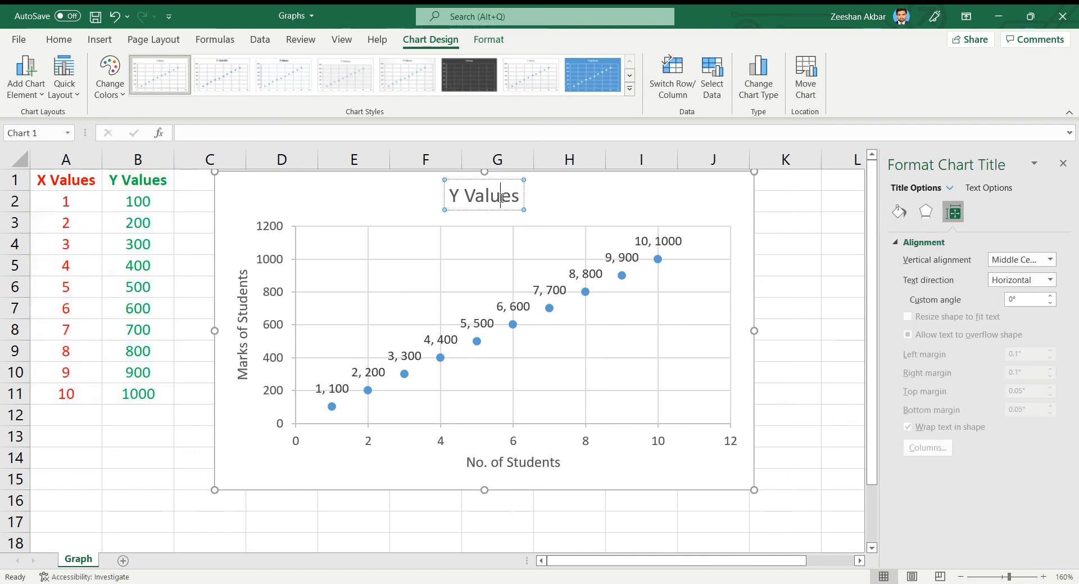
pyautogui.tripleClick(500, 197)
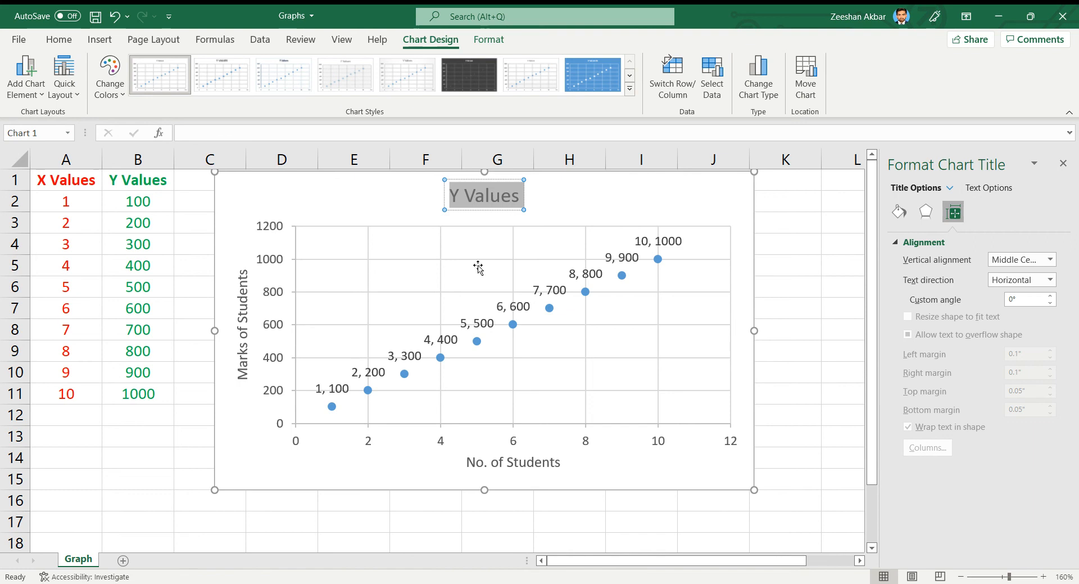
pyautogui.write('Marks')
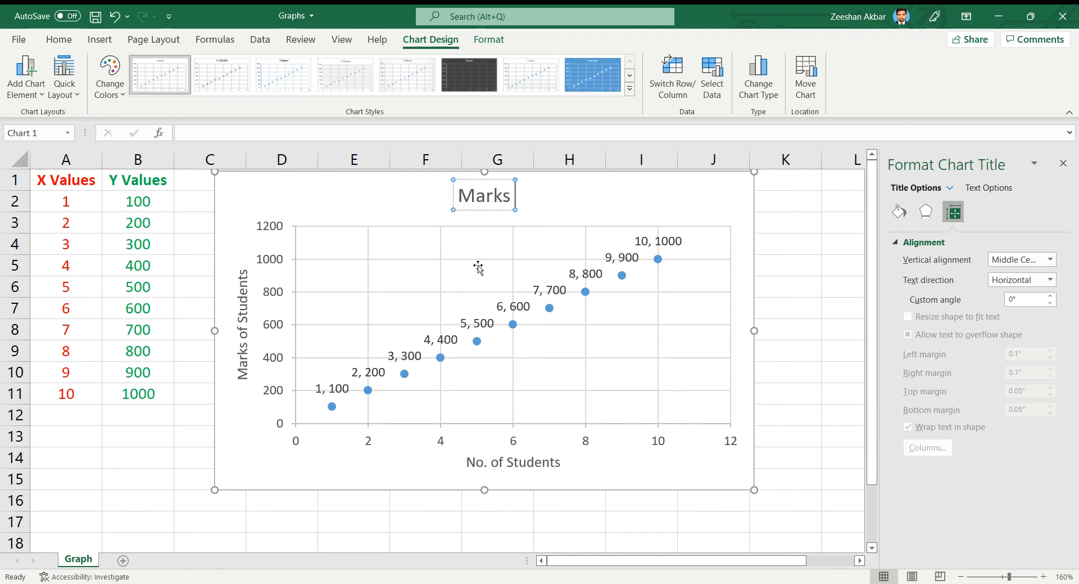
pyautogui.write(' of Students')
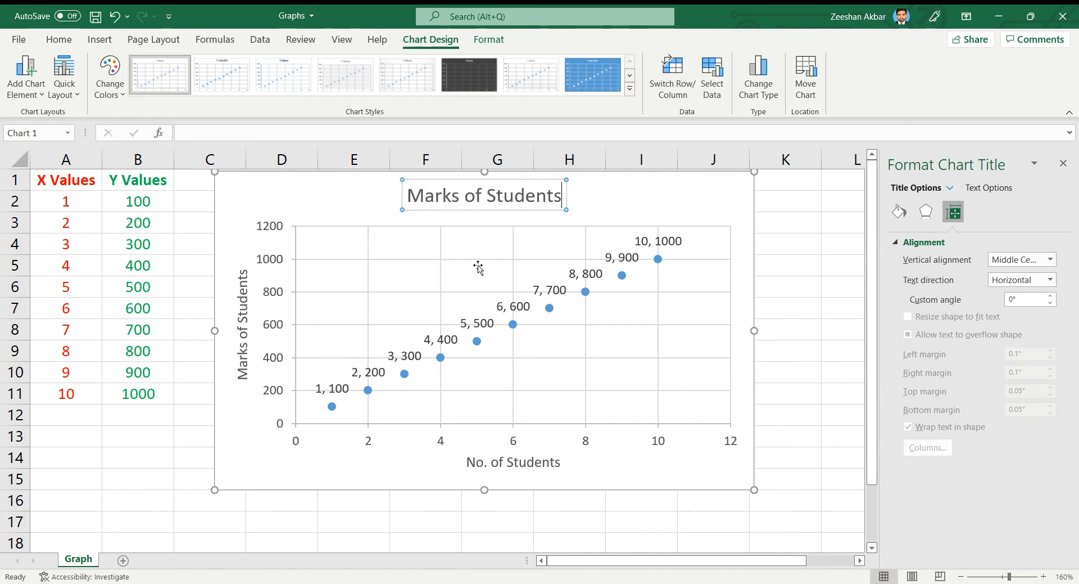
pyautogui.click(319, 205)
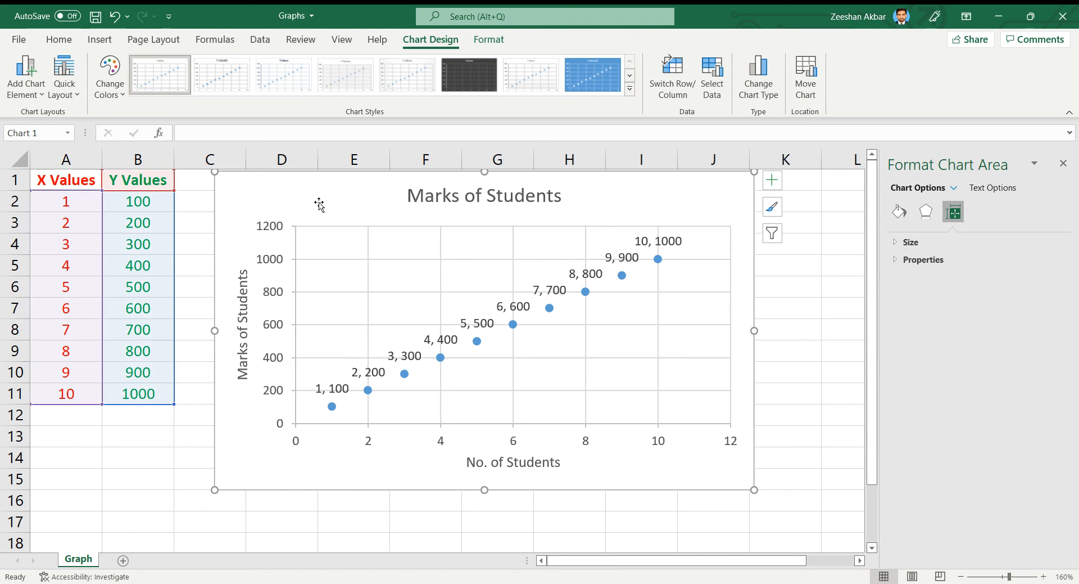
# Step: Set the maximum bound of the chart's vertical axis to 1000
pyautogui.click(271, 231)
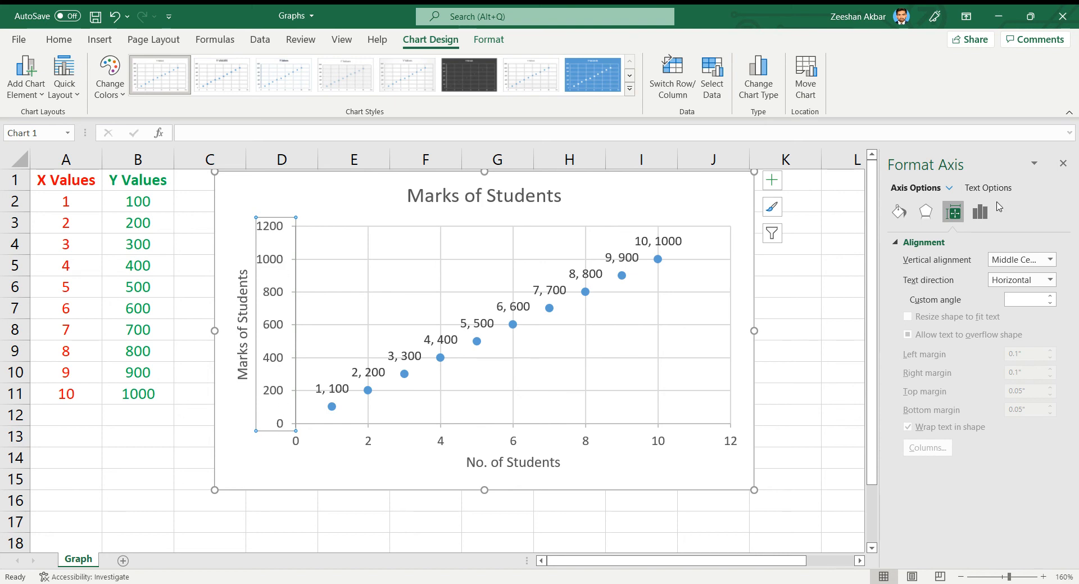
pyautogui.click(978, 215)
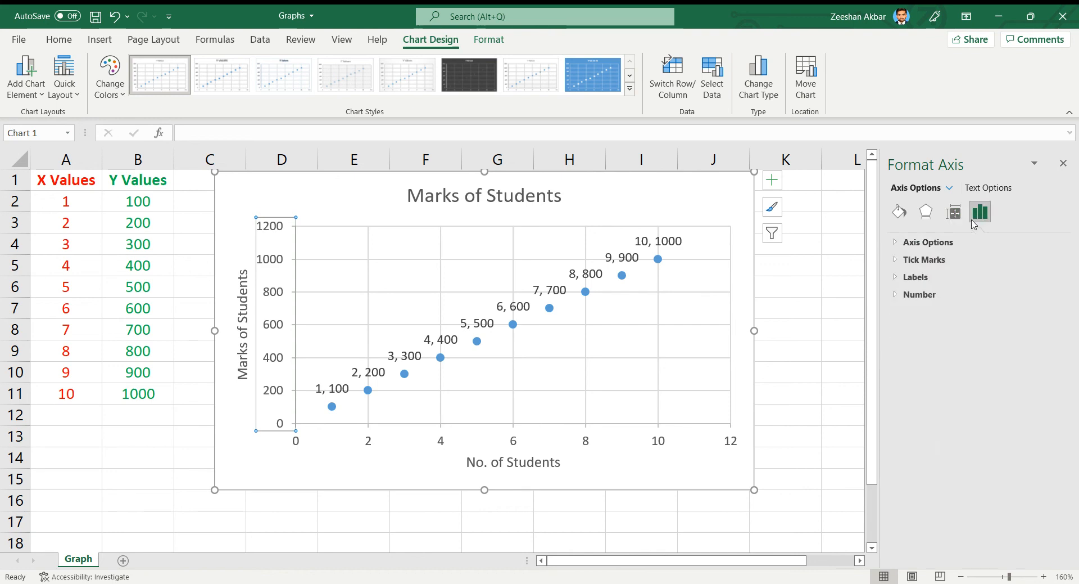
pyautogui.click(939, 243)
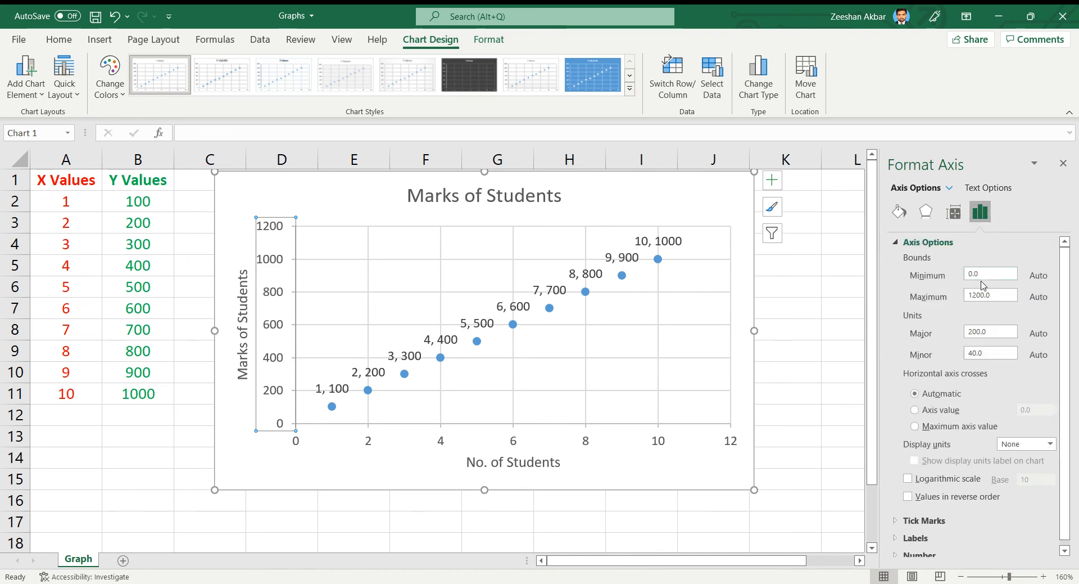
pyautogui.moveTo(985, 274); pyautogui.dragTo(946, 276)
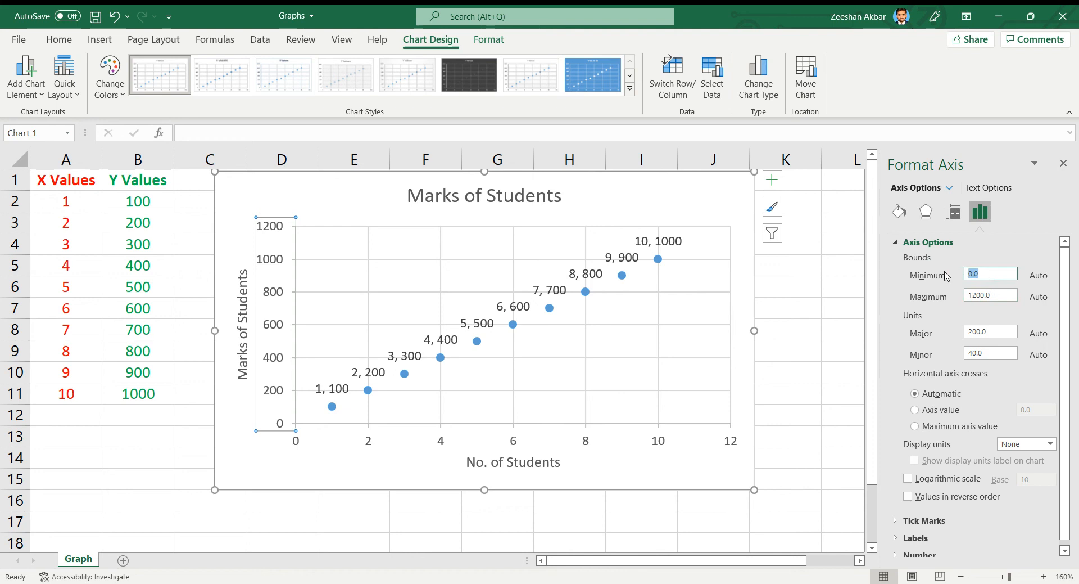
pyautogui.moveTo(1005, 297); pyautogui.dragTo(967, 298)
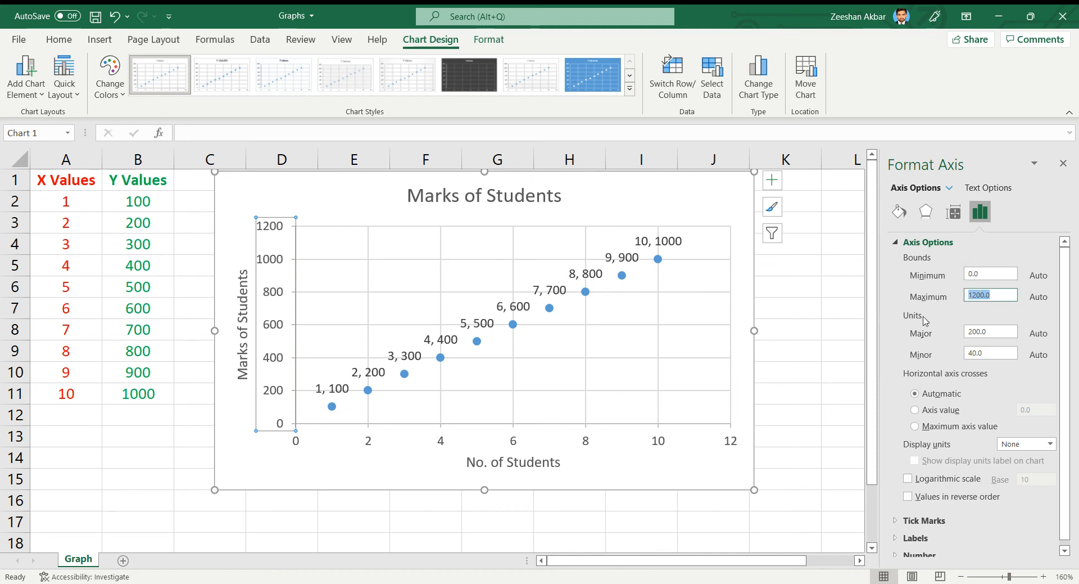
pyautogui.write('1000')
pyautogui.press('Return')
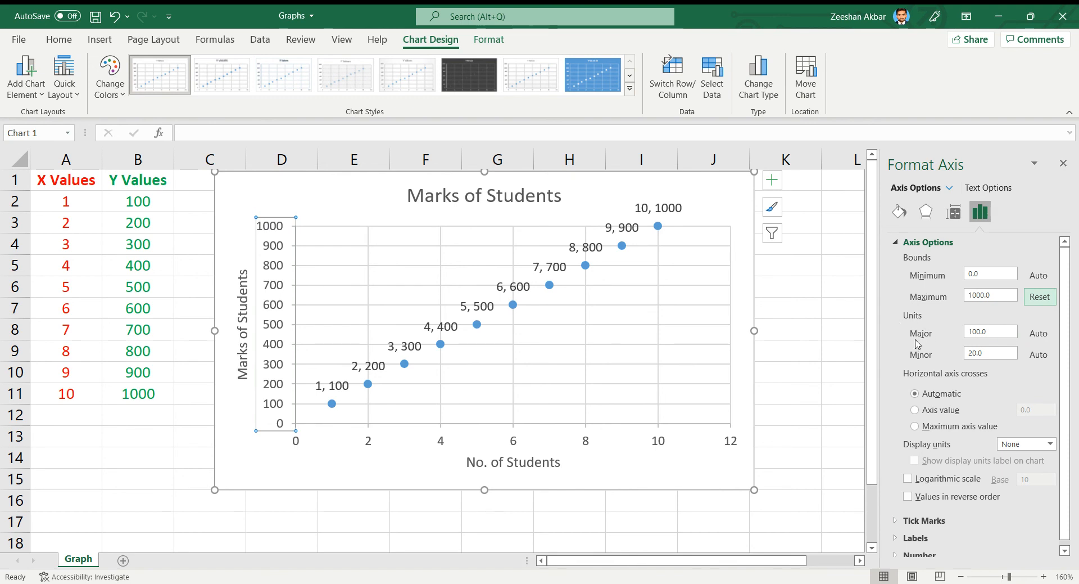
# Step: Try a major unit of 200 on the vertical axis and change it to 250
pyautogui.moveTo(999, 333); pyautogui.dragTo(954, 335)
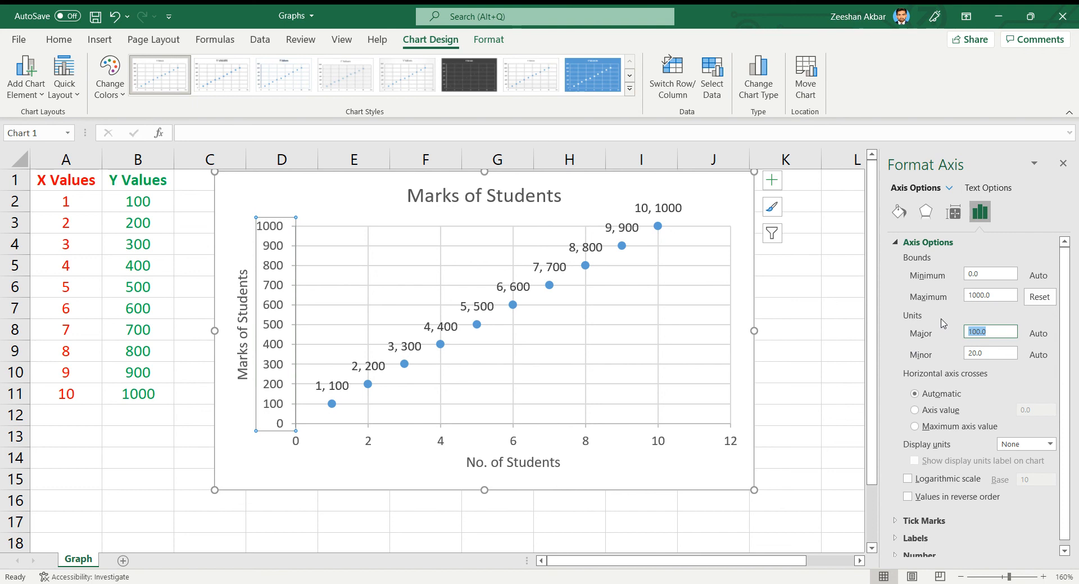
pyautogui.write('200')
pyautogui.press('Return')
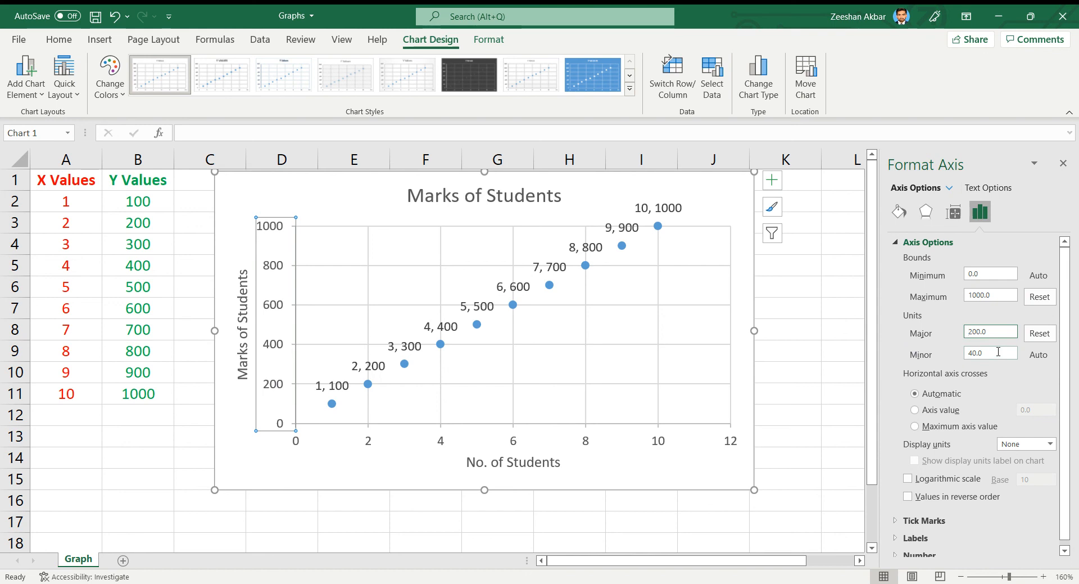
pyautogui.moveTo(990, 332); pyautogui.dragTo(931, 337)
pyautogui.write('250')
pyautogui.press('Return')
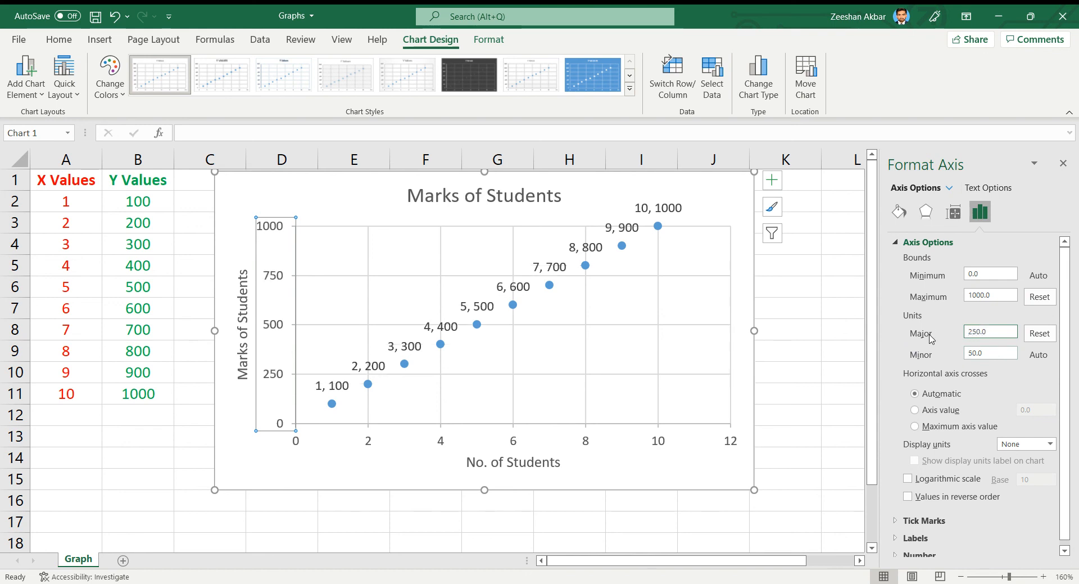
pyautogui.click(240, 202)
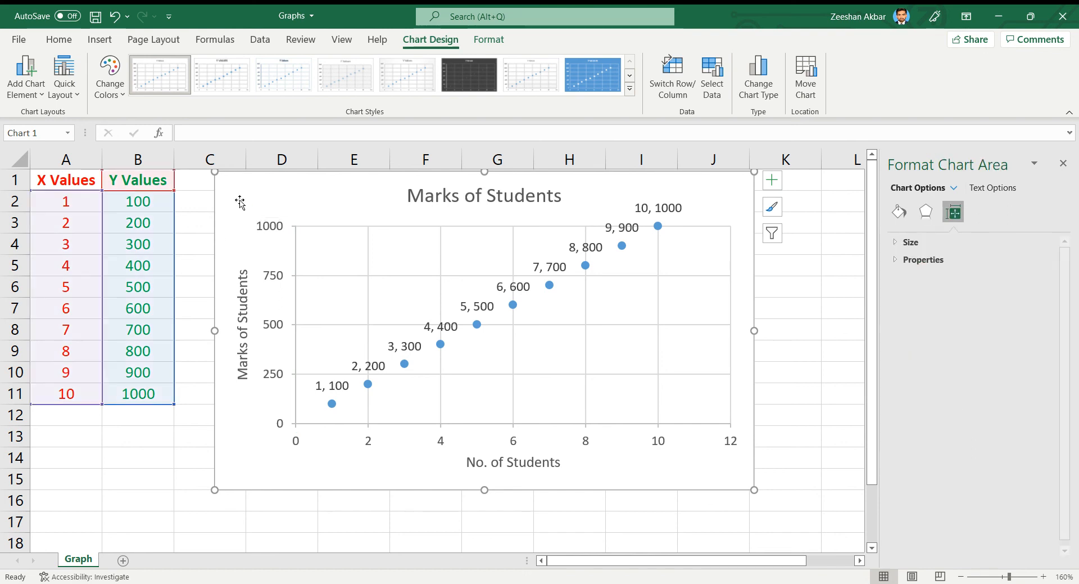
# Step: Set the maximum bound of the chart's horizontal axis to 10
pyautogui.click(442, 446)
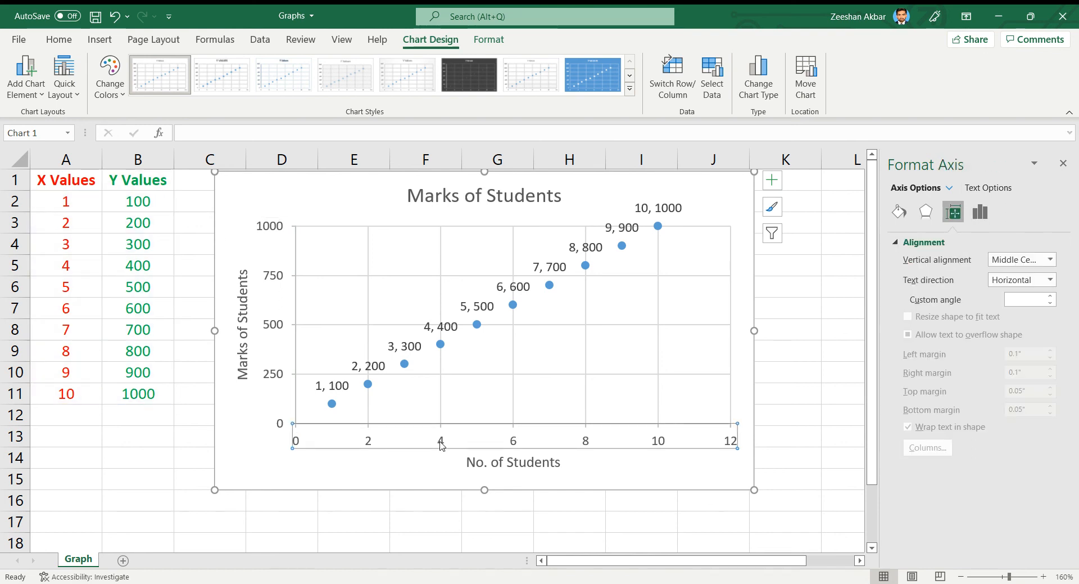
pyautogui.click(983, 212)
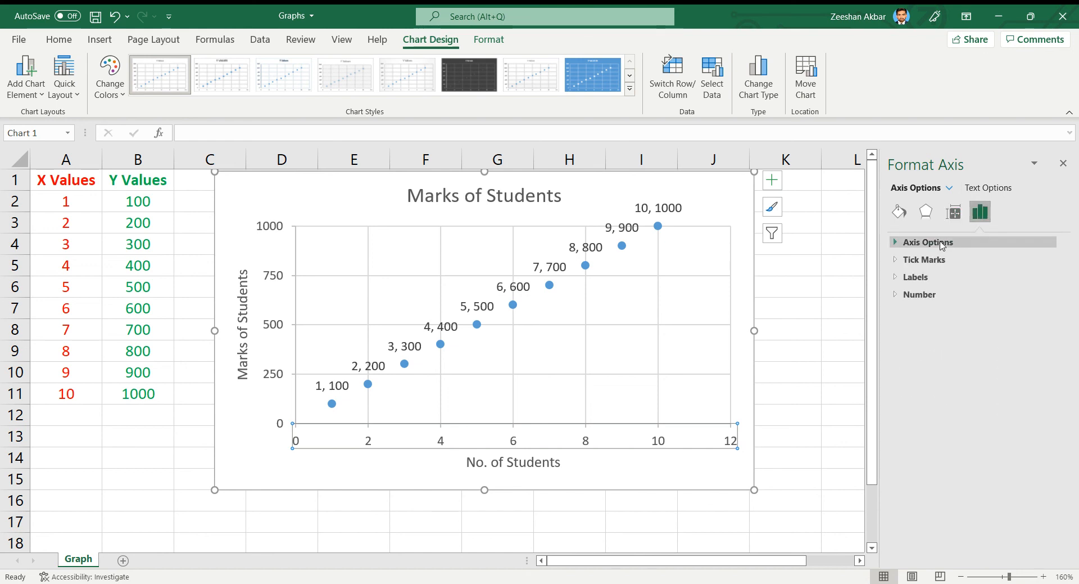
pyautogui.click(942, 244)
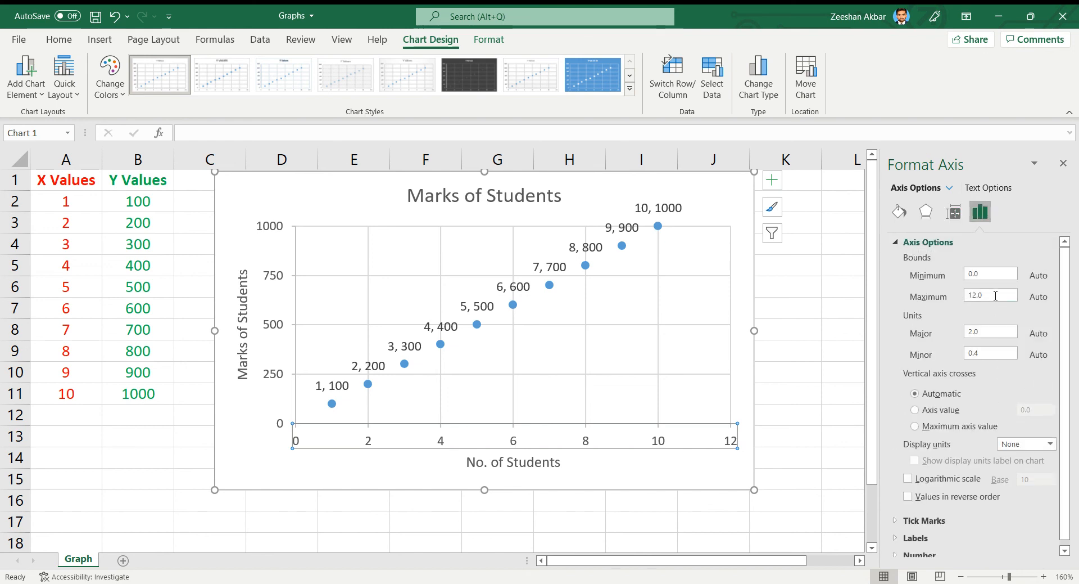
pyautogui.moveTo(995, 296); pyautogui.dragTo(939, 297)
pyautogui.write('10')
pyautogui.press('Return')
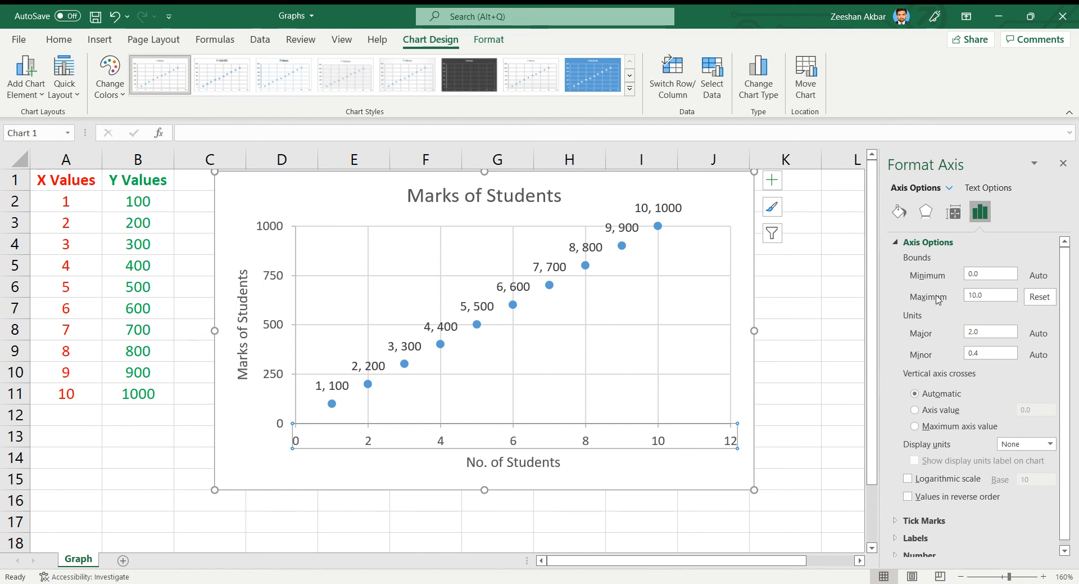
# Step: Try a minimum bound of -1 on the horizontal axis
pyautogui.moveTo(997, 274); pyautogui.dragTo(903, 285)
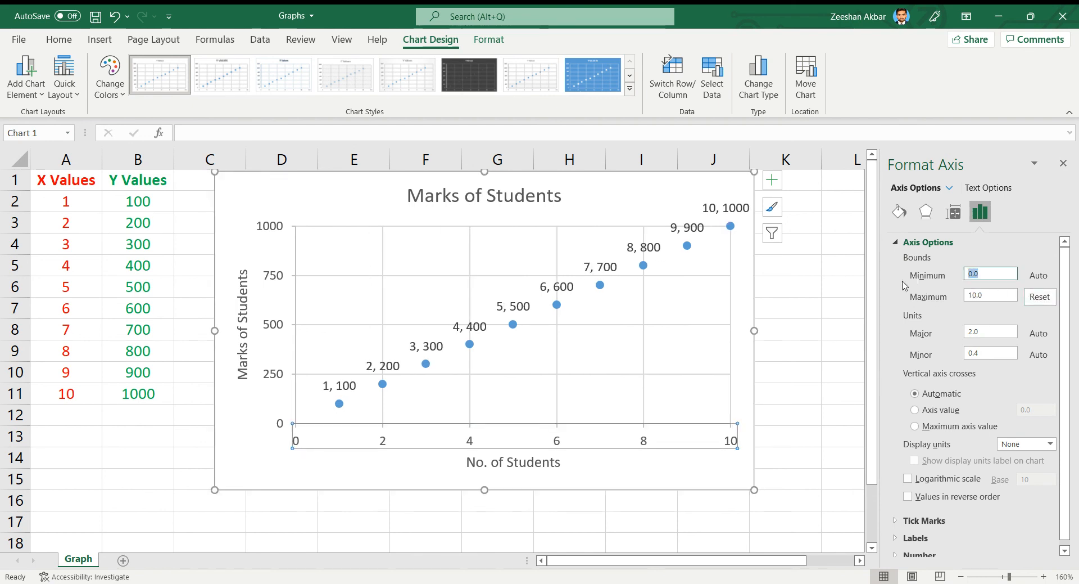
pyautogui.write('-1')
pyautogui.press('Return')
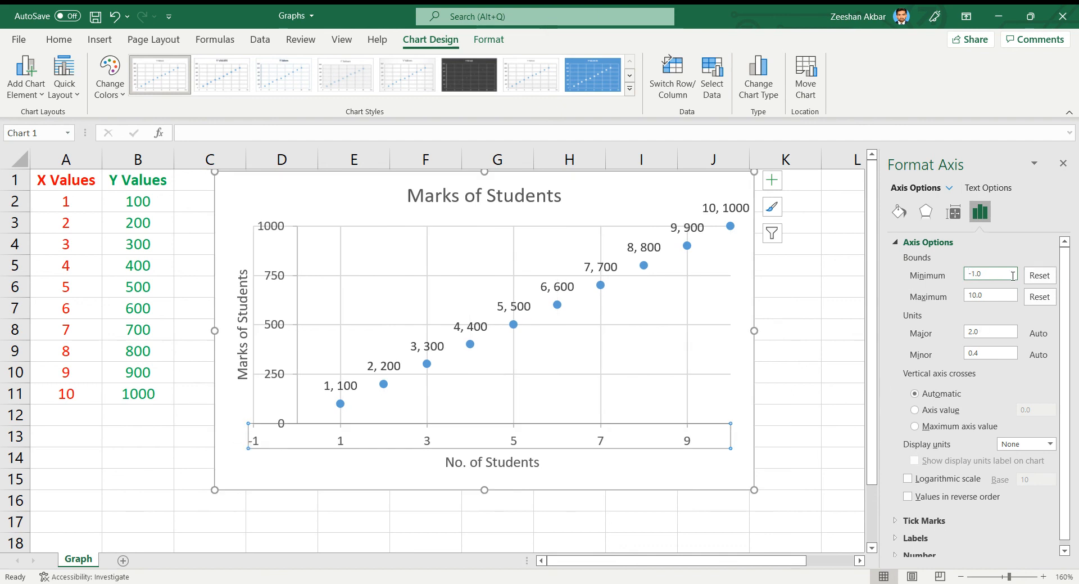
# Step: Set the horizontal axis bounds to a minimum of 0 and a maximum of 12
pyautogui.moveTo(1012, 276); pyautogui.dragTo(965, 273)
pyautogui.write('0')
pyautogui.press('Tab')
pyautogui.press('Tab')
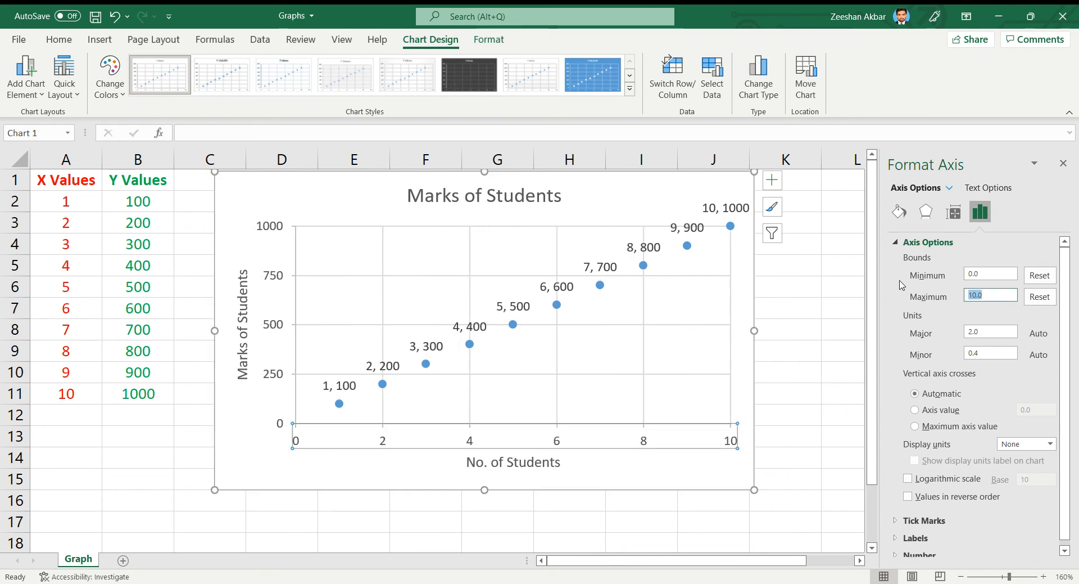
pyautogui.write('12')
pyautogui.press('Tab')
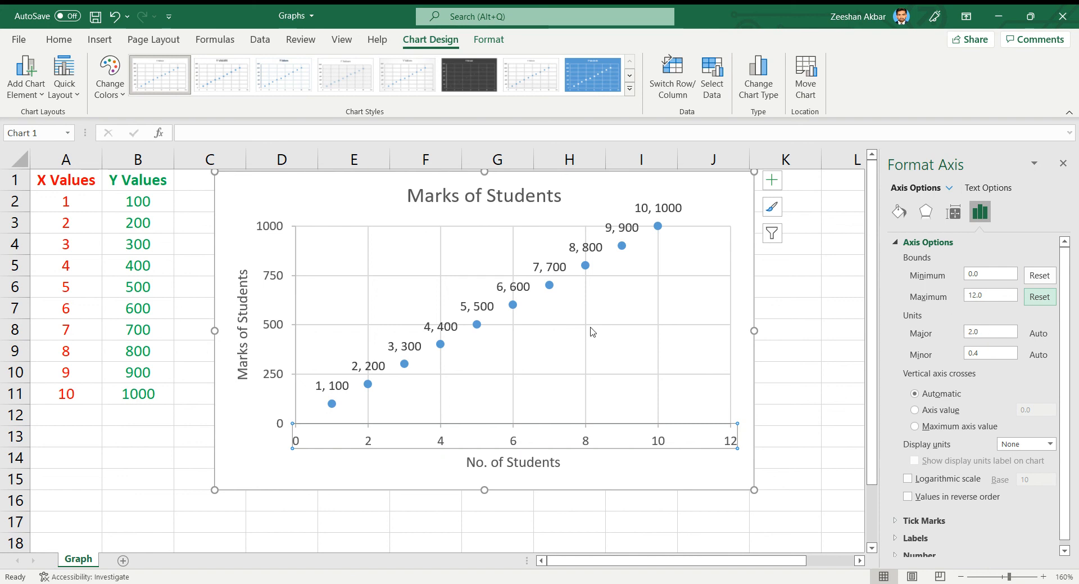
# Step: Set the maximum bound of the vertical axis to 1200
pyautogui.click(274, 281)
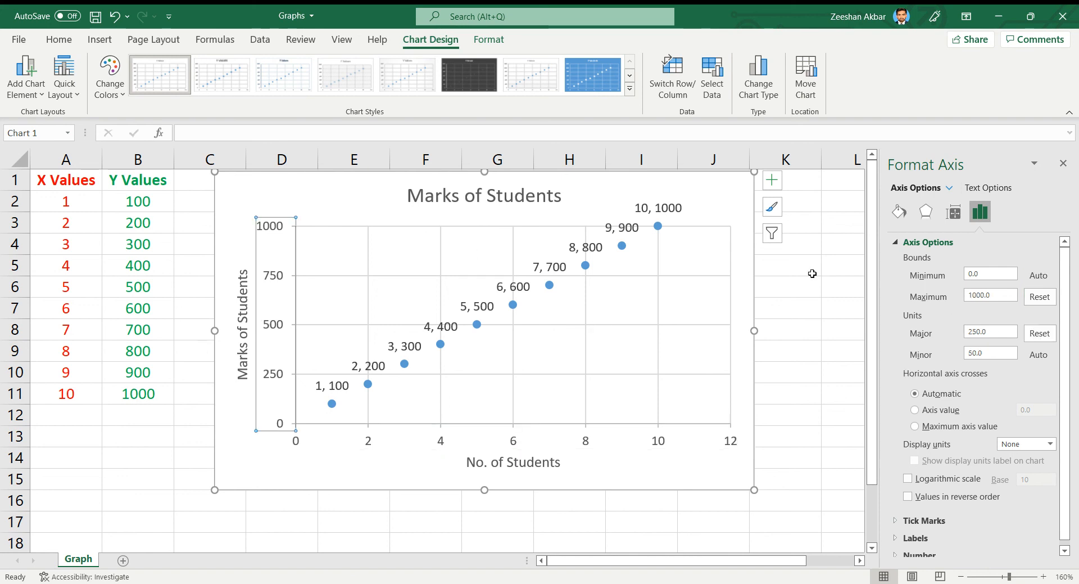
pyautogui.doubleClick(994, 293)
pyautogui.write('1200')
pyautogui.press('Return')
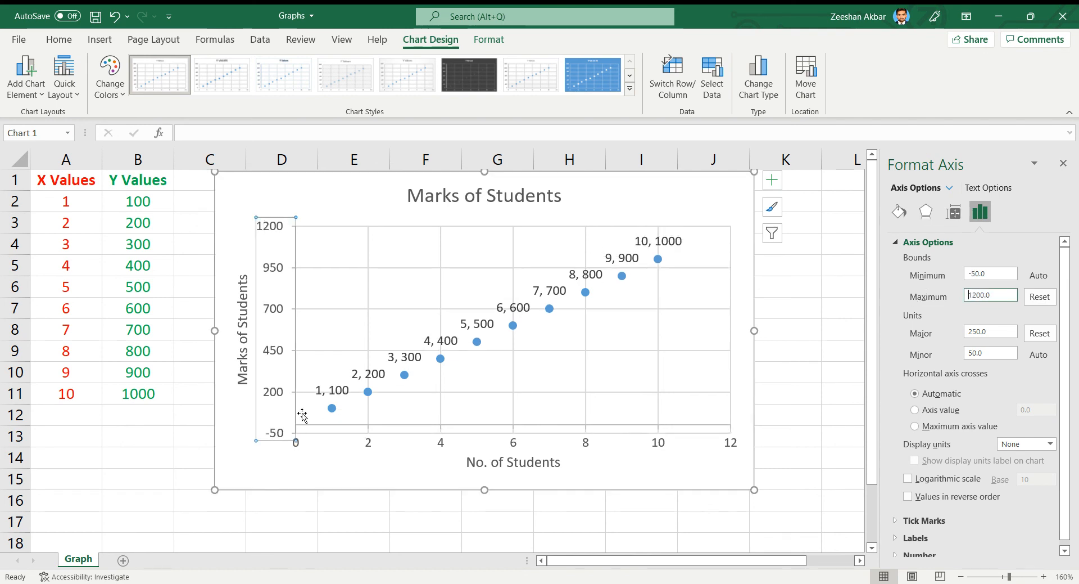
pyautogui.click(145, 451)
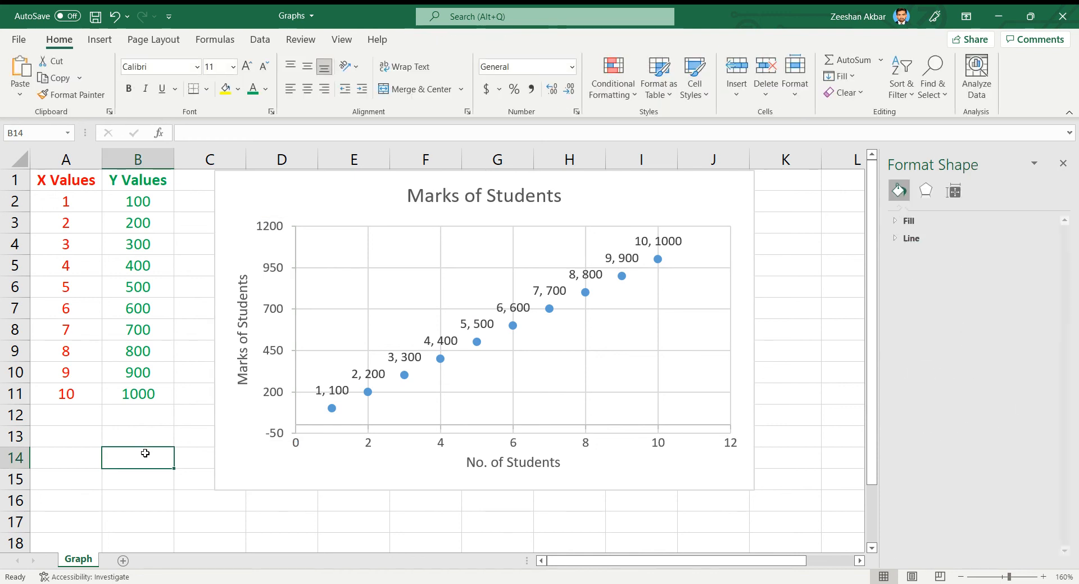
# Step: Set the vertical axis minimum bound to 0 and its major unit to 200
pyautogui.click(277, 397)
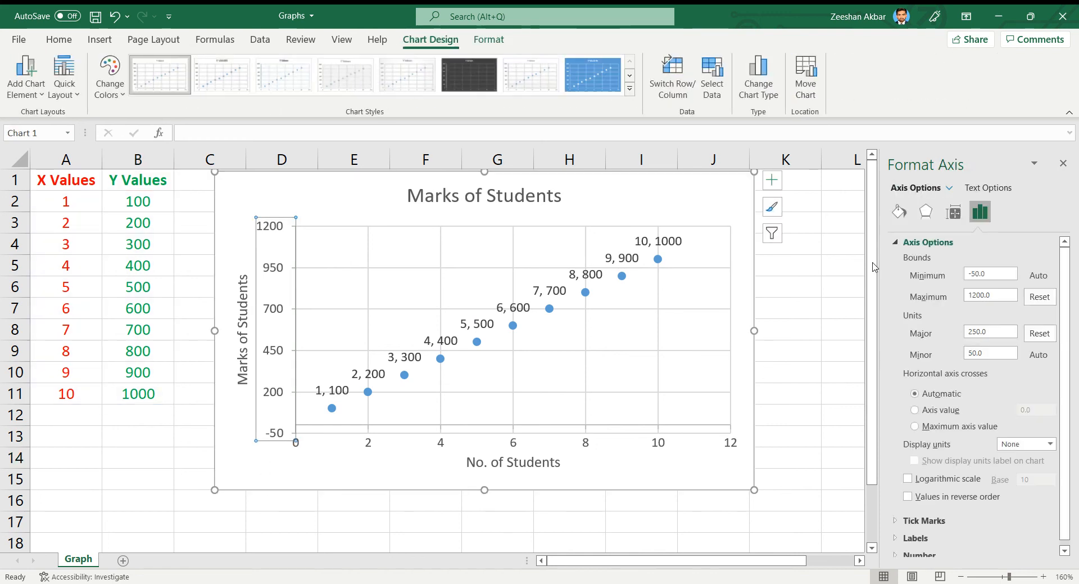
pyautogui.doubleClick(992, 274)
pyautogui.write('0')
pyautogui.press('Return')
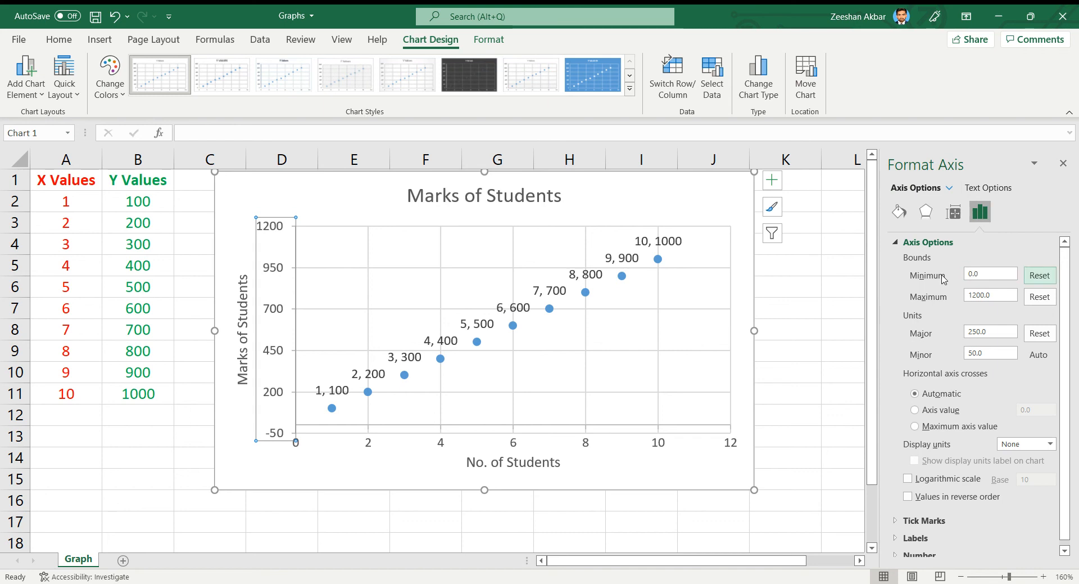
pyautogui.doubleClick(1009, 331)
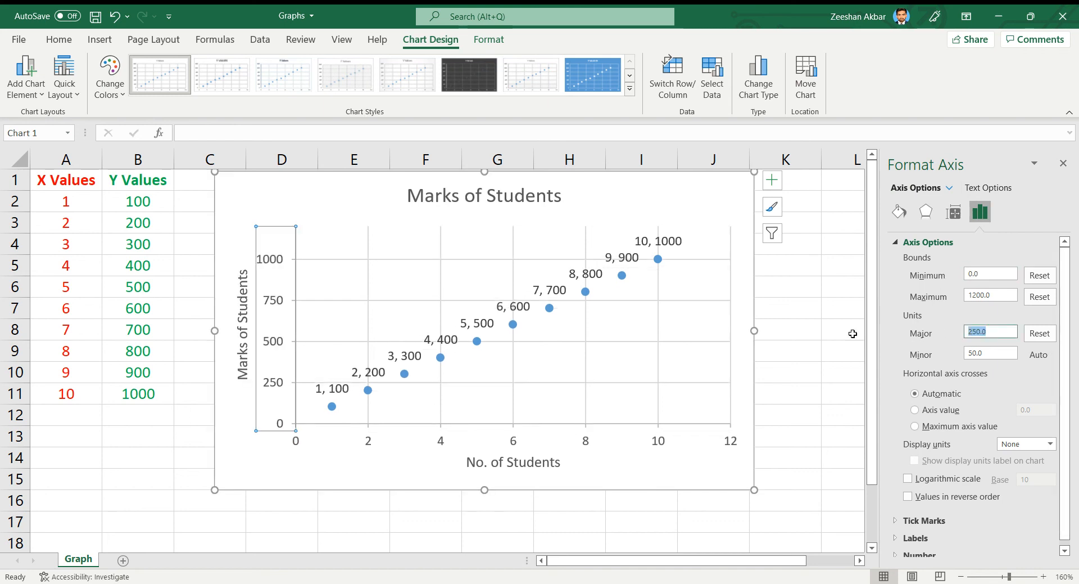
pyautogui.write('200')
pyautogui.press('Return')
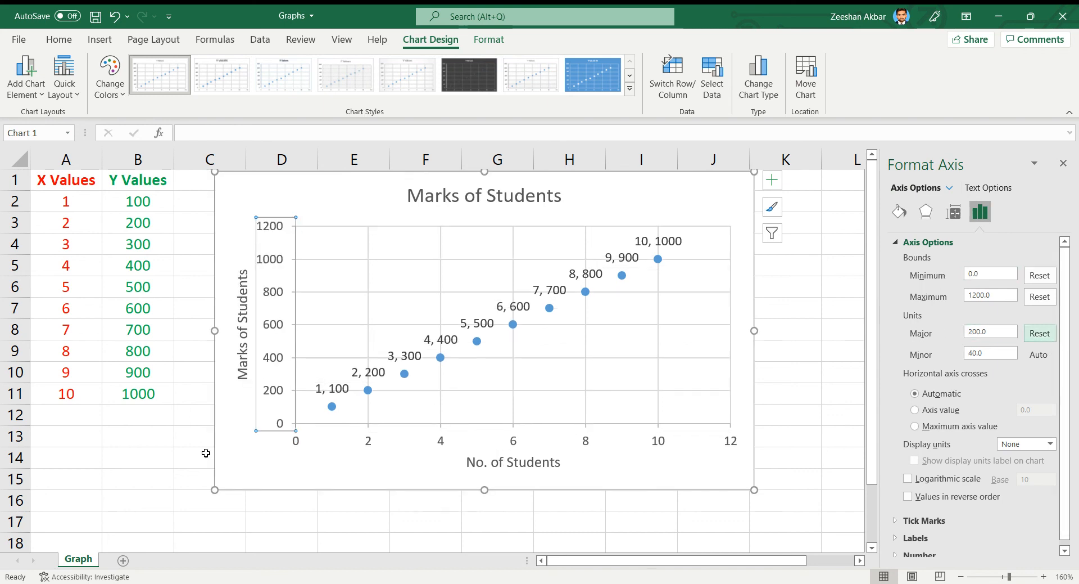
pyautogui.click(149, 448)
# Step: Preview the smooth-line, straight-line, Bubble and 3-D Bubble variants of the X Y (Scatter) chart type for the Marks of Students chart
pyautogui.click(251, 449)
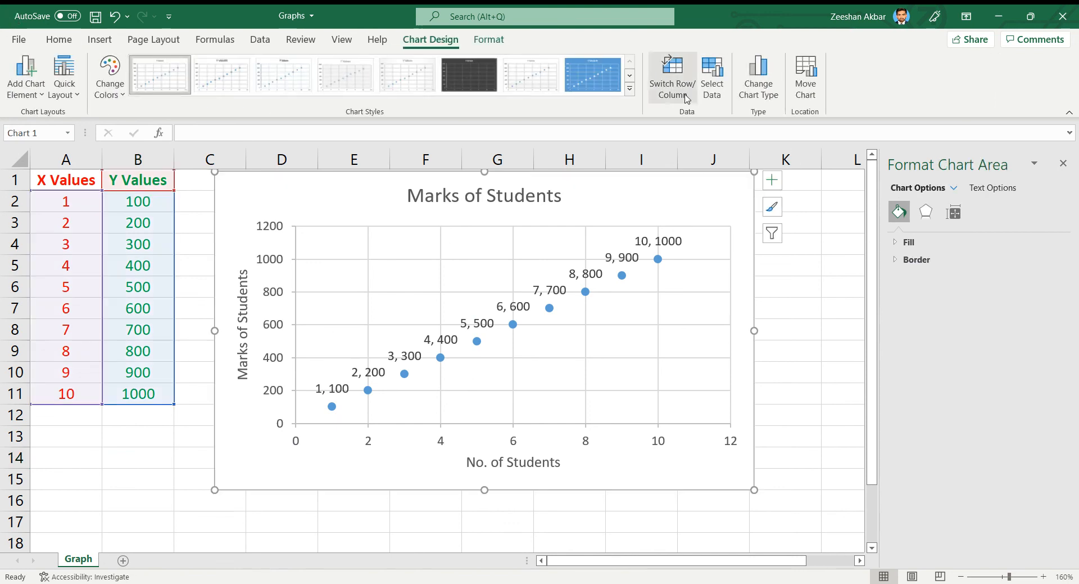
pyautogui.click(764, 82)
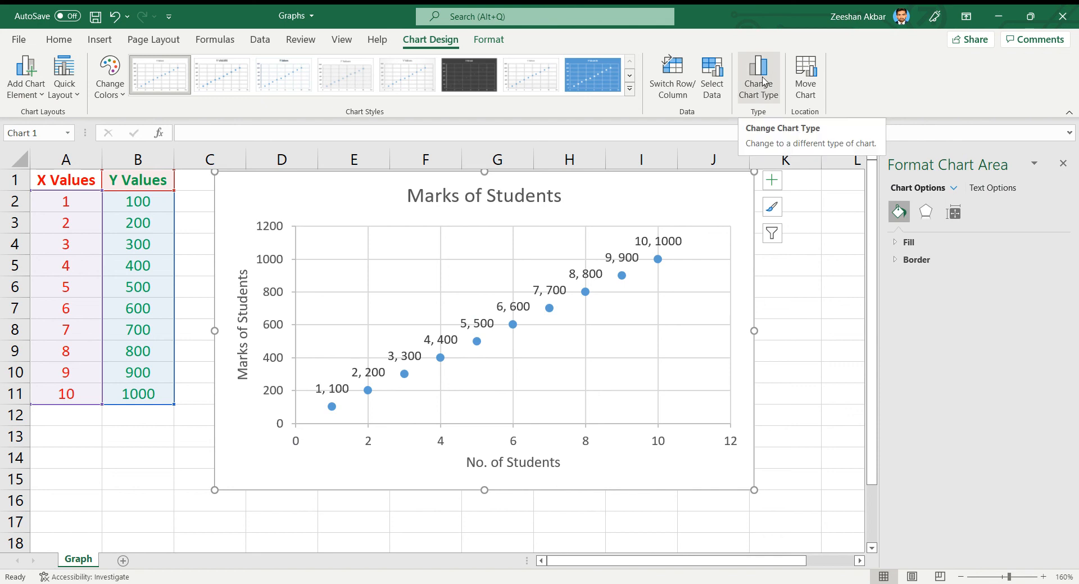
pyautogui.click(763, 82)
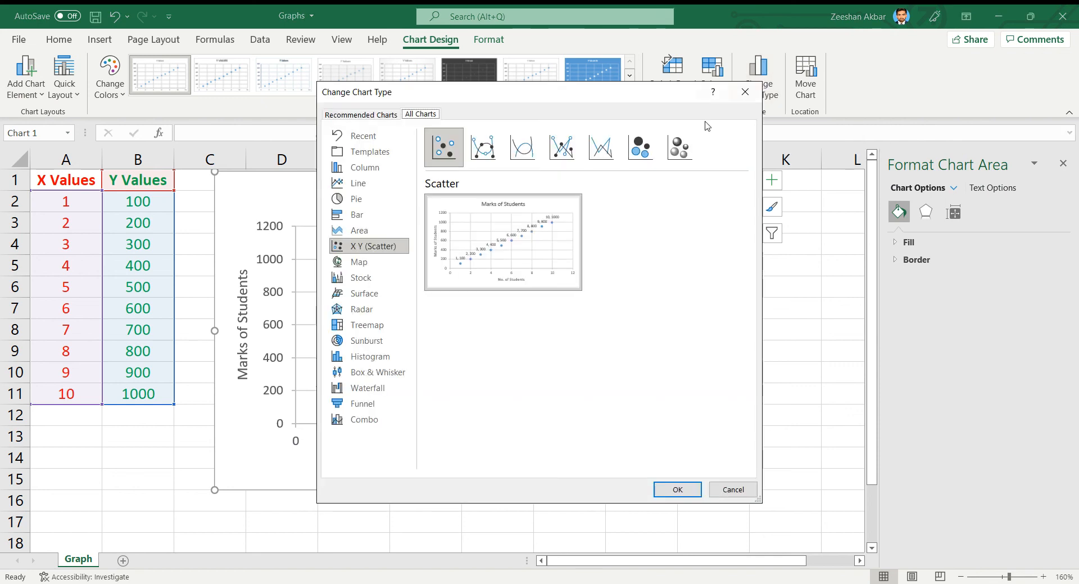
pyautogui.click(493, 159)
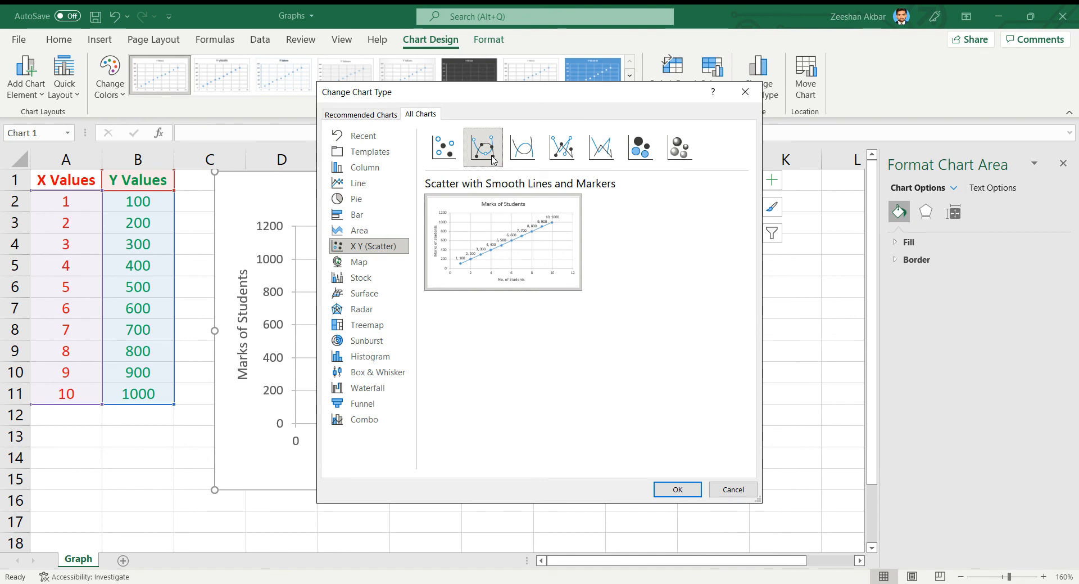
pyautogui.click(528, 152)
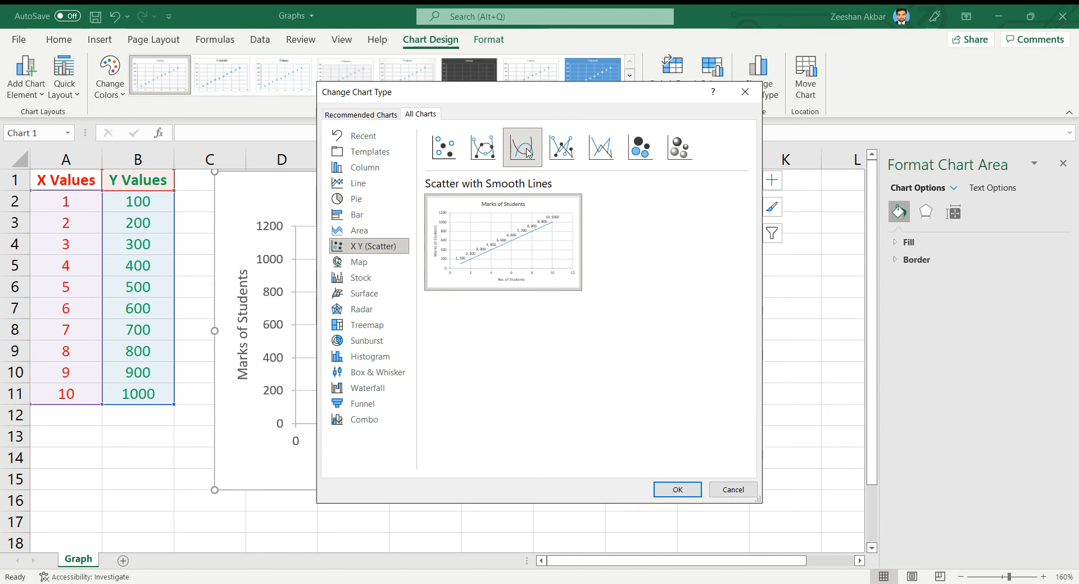
pyautogui.click(570, 156)
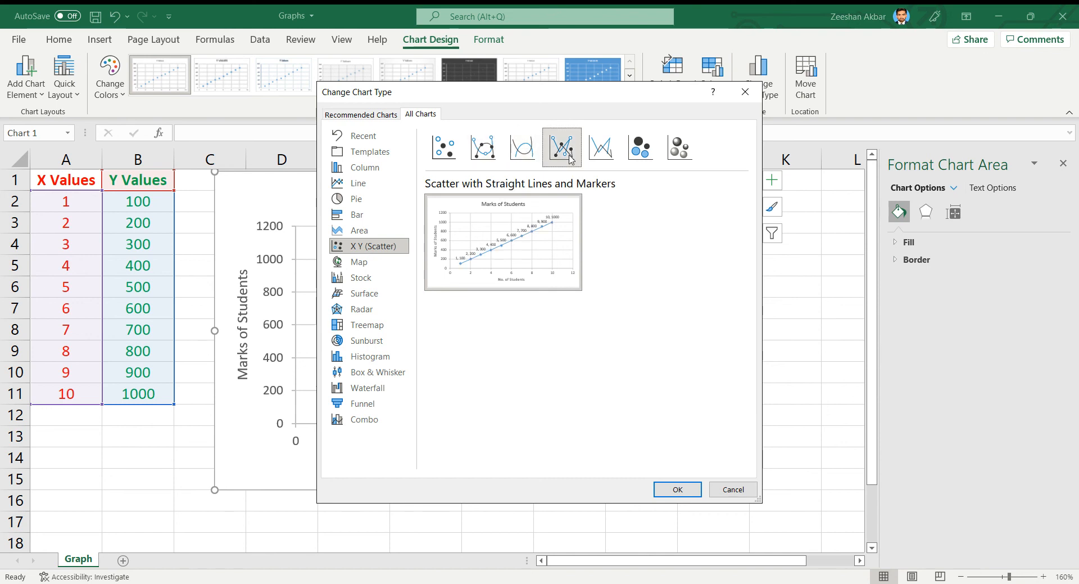
pyautogui.click(609, 162)
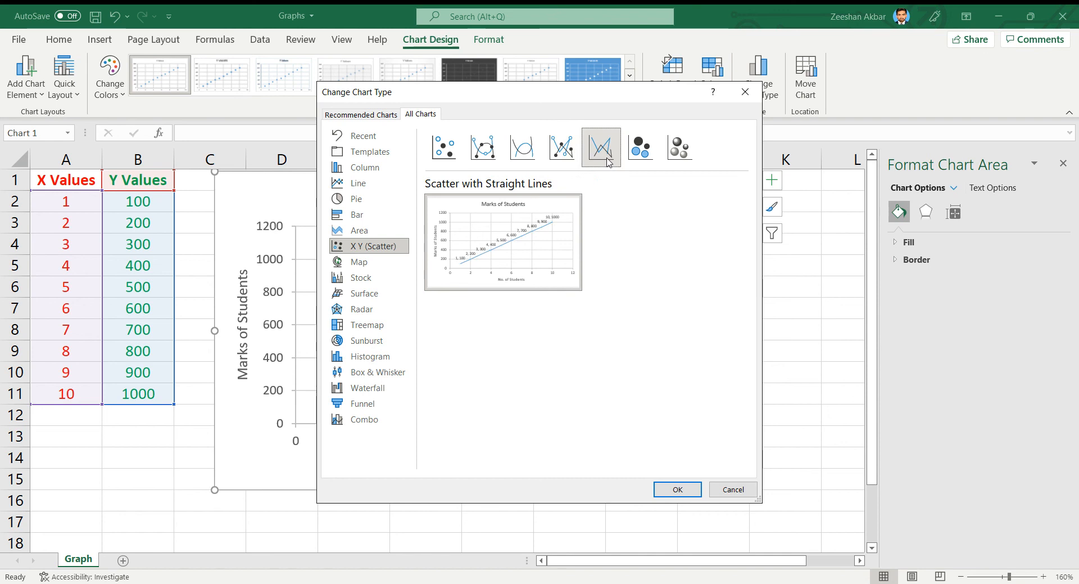
pyautogui.click(642, 162)
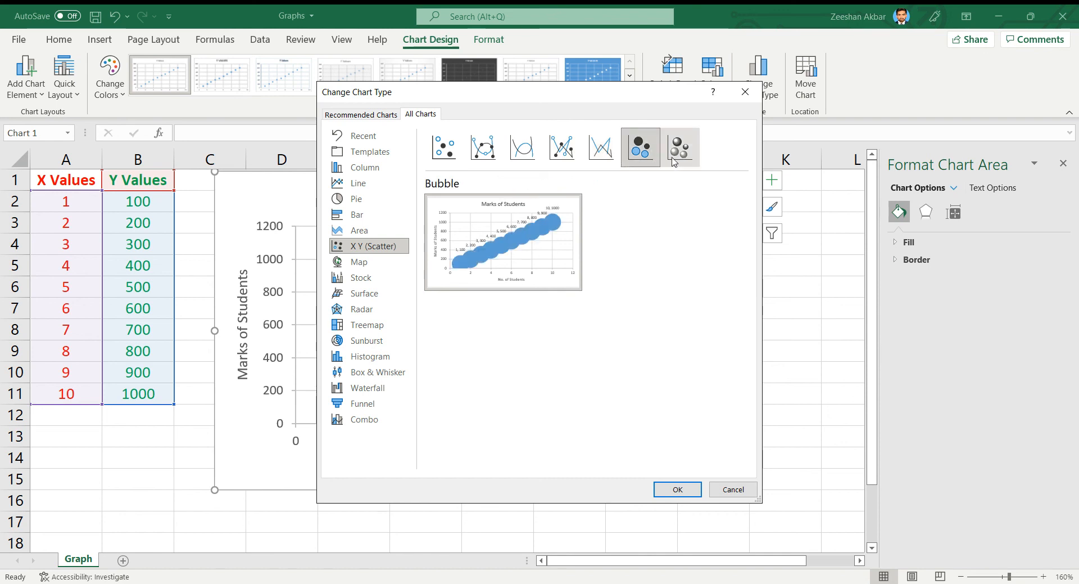
pyautogui.click(681, 151)
pyautogui.click(636, 157)
pyautogui.click(687, 163)
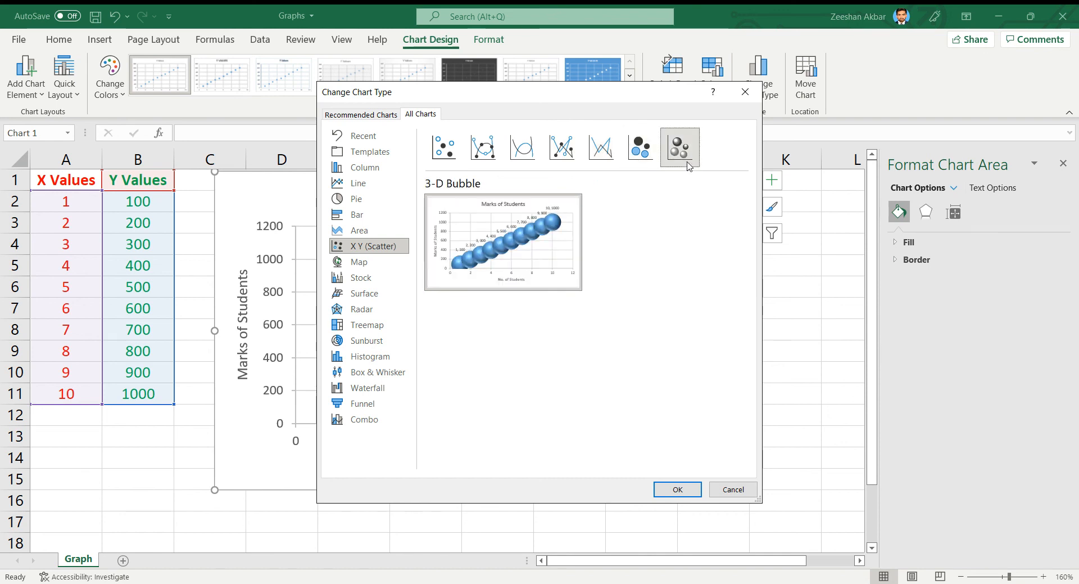
pyautogui.click(639, 154)
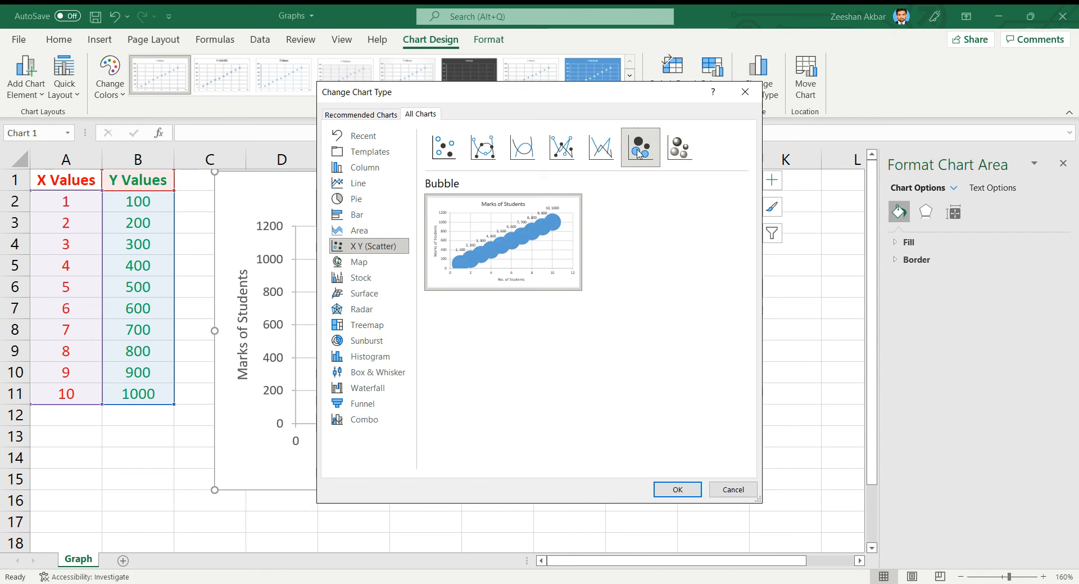
pyautogui.click(681, 161)
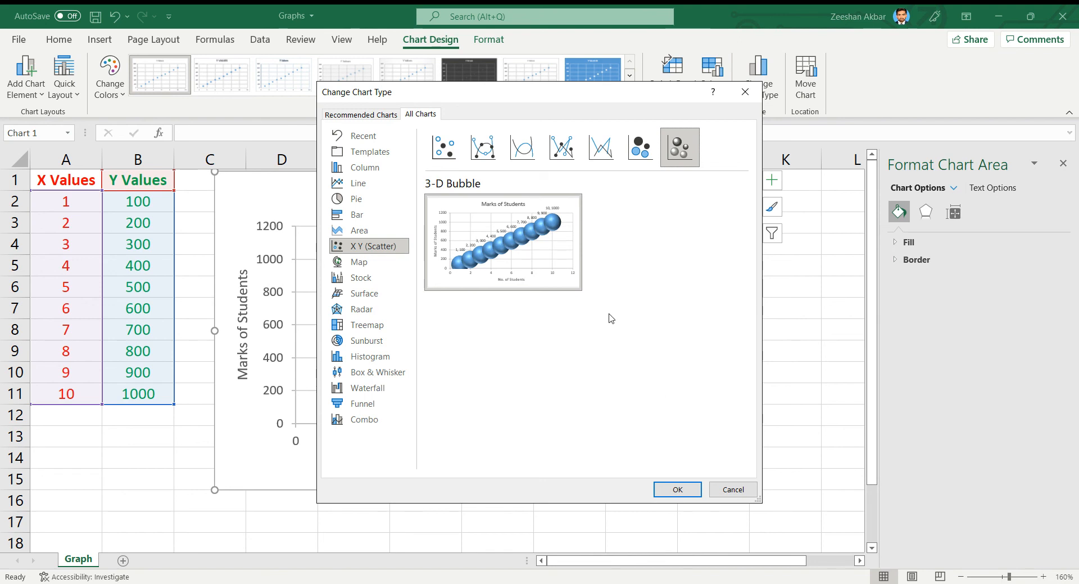
# Step: Try Scatter with Smooth Lines and Scatter with Straight Lines and Markers as the chart type
pyautogui.click(527, 156)
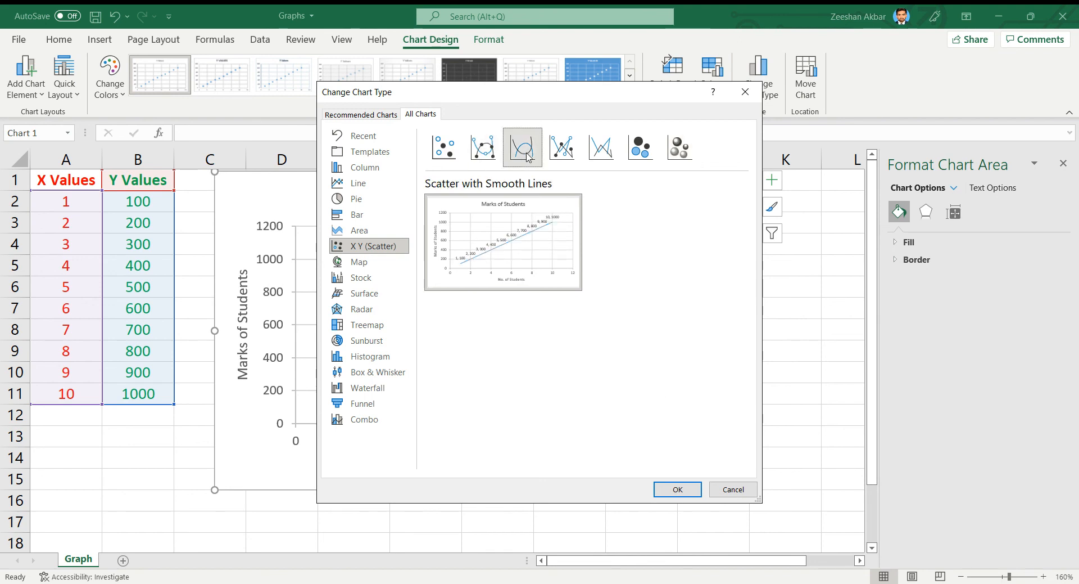
pyautogui.click(681, 489)
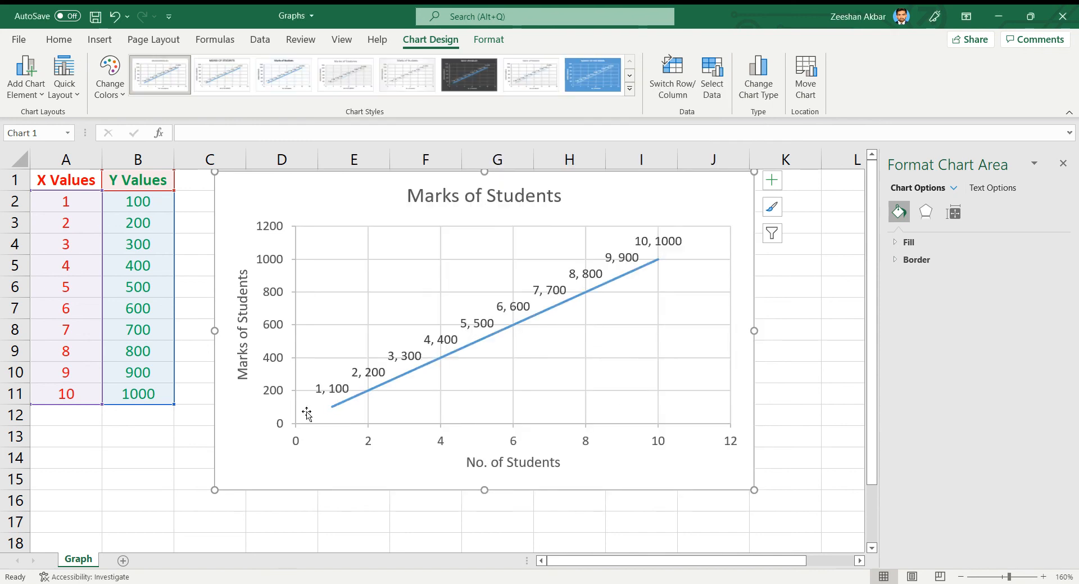
pyautogui.click(777, 83)
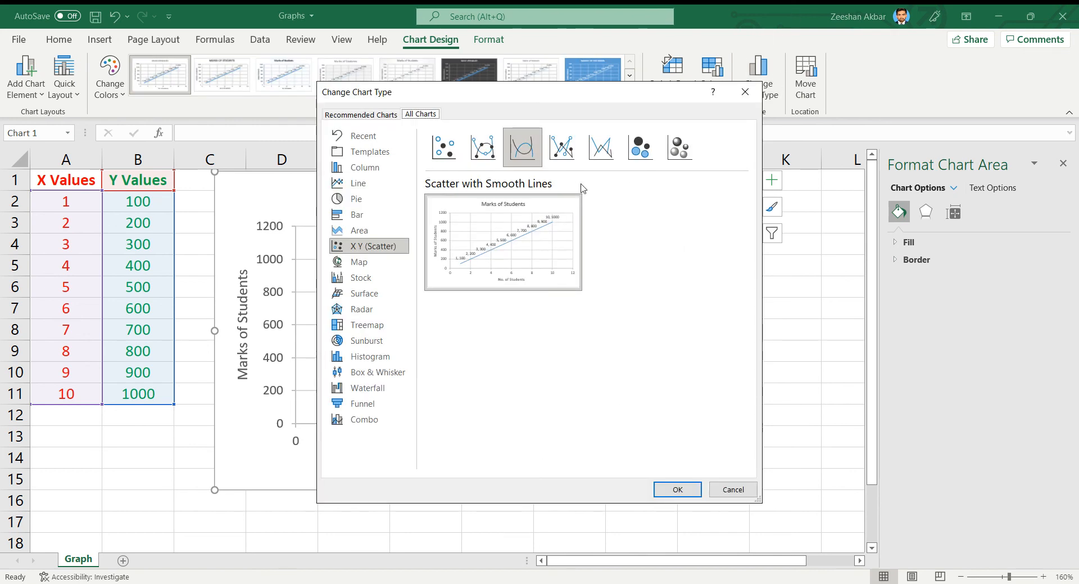
pyautogui.click(562, 147)
pyautogui.click(678, 489)
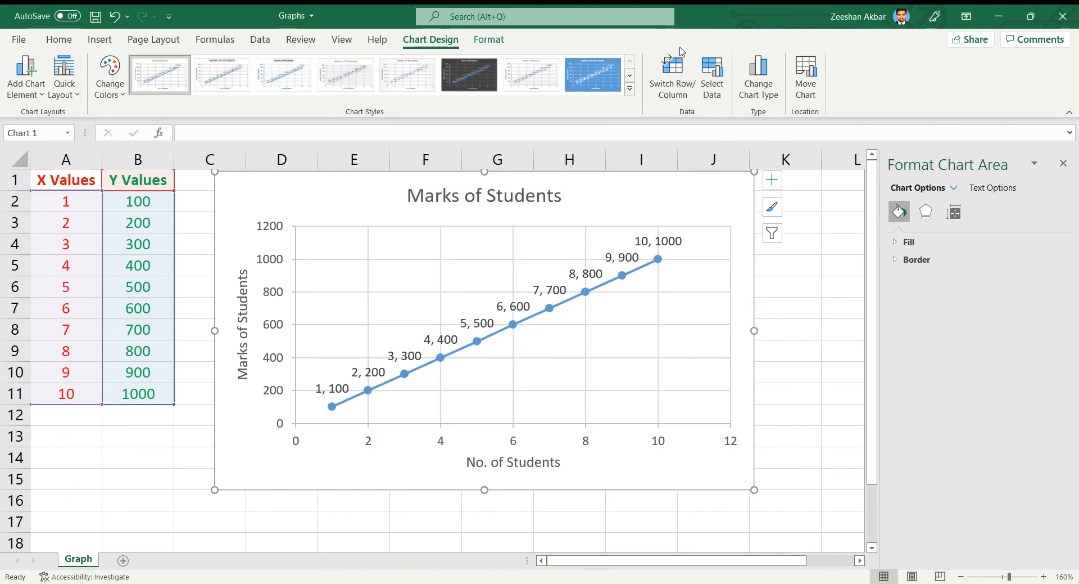
# Step: Change the Marks of Students chart to the Bubble type
pyautogui.click(759, 78)
pyautogui.click(645, 149)
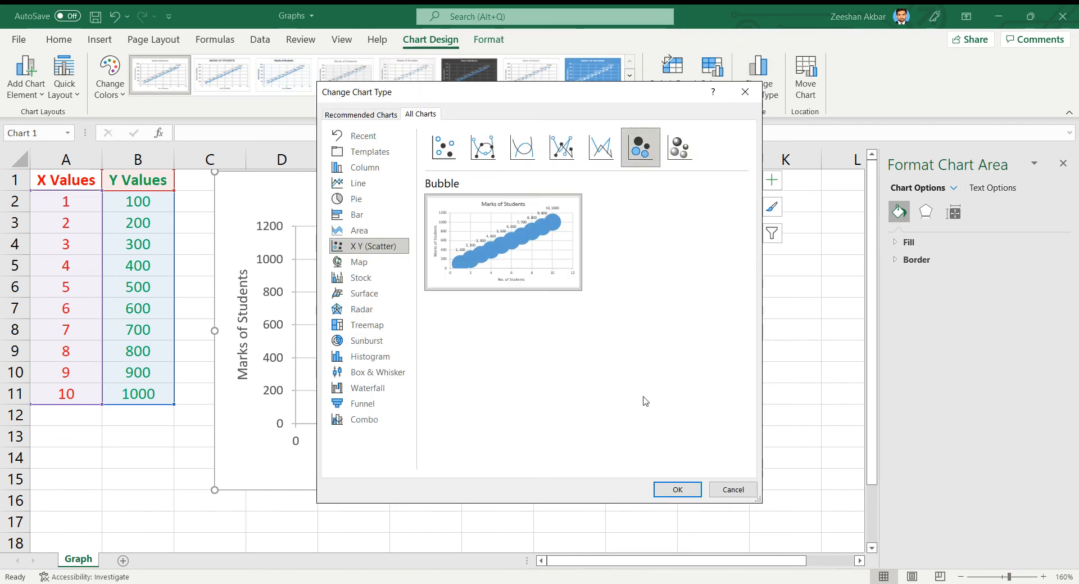
pyautogui.click(666, 490)
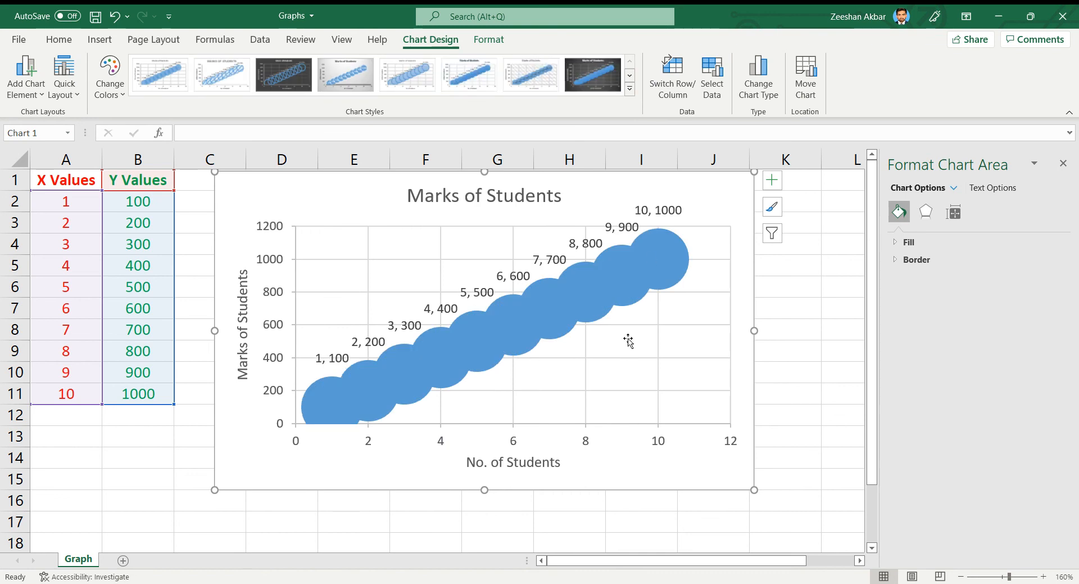
# Step: Scale the bubble size of the data series, trying 50 and 20 before settling on 25
pyautogui.click(658, 259)
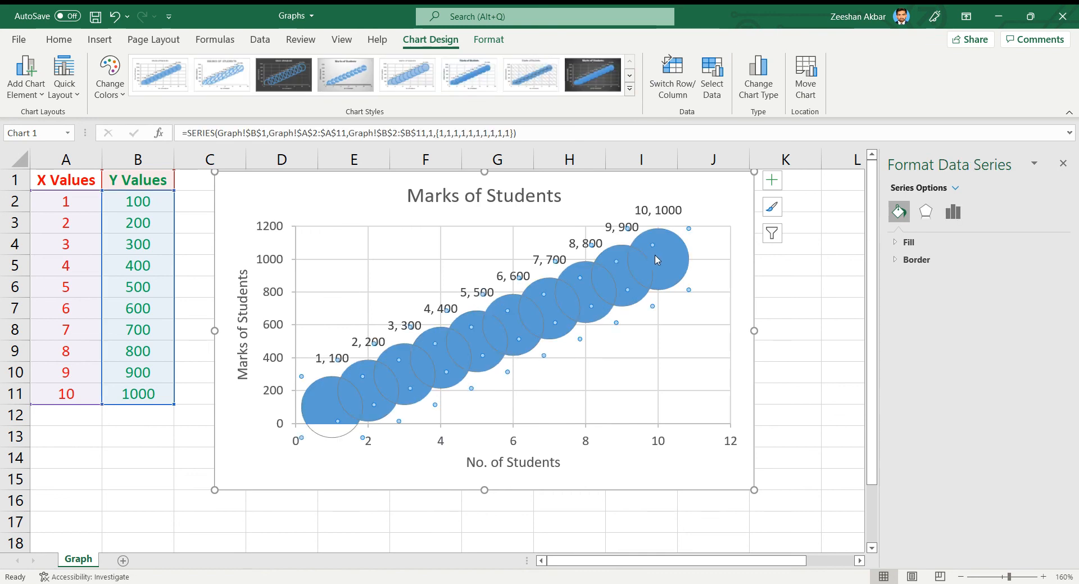
pyautogui.click(954, 212)
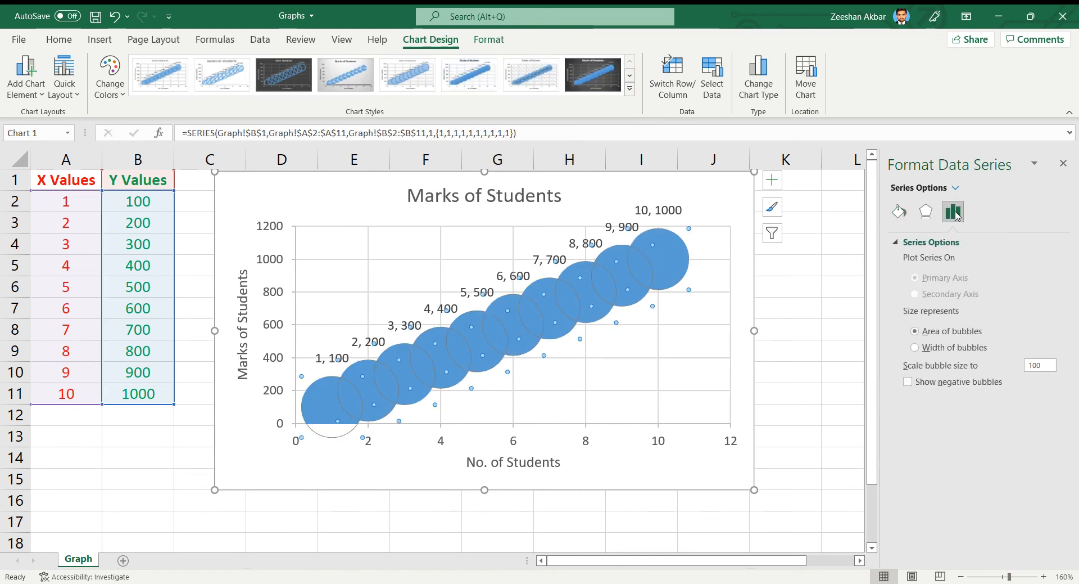
pyautogui.doubleClick(1043, 367)
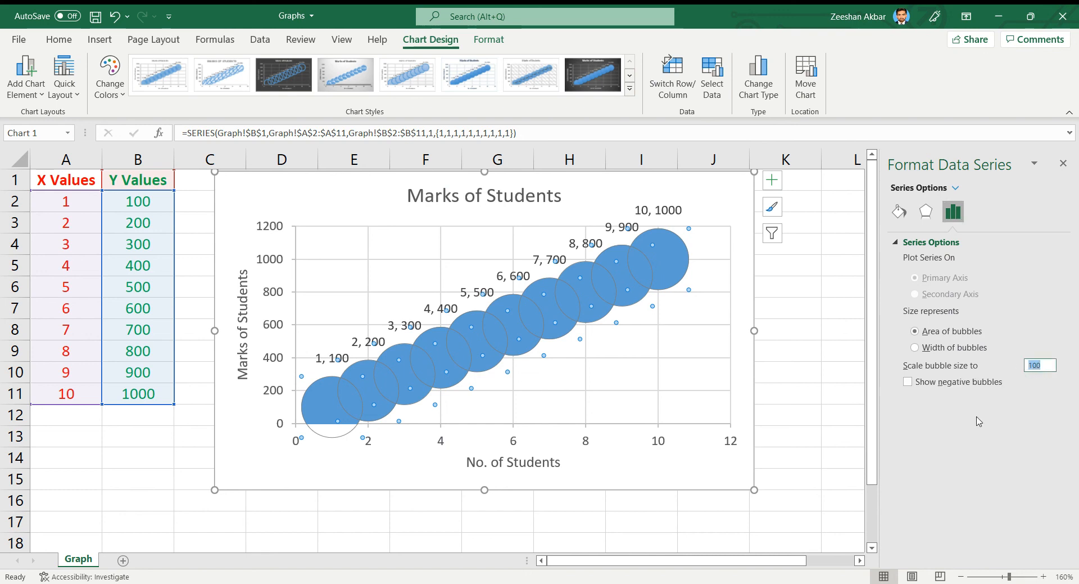
pyautogui.press('Return')
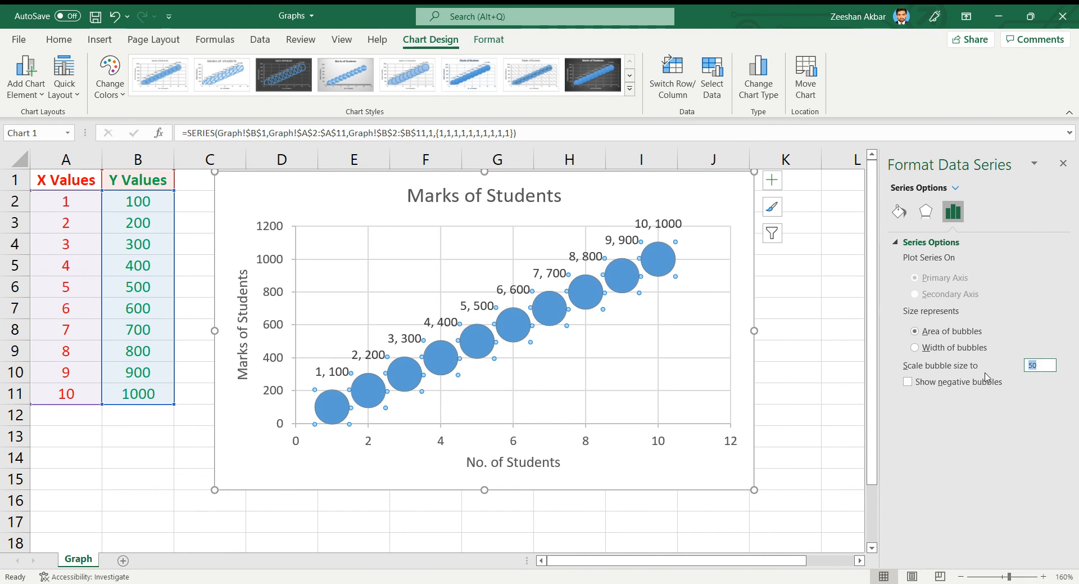
pyautogui.write('20')
pyautogui.press('Return')
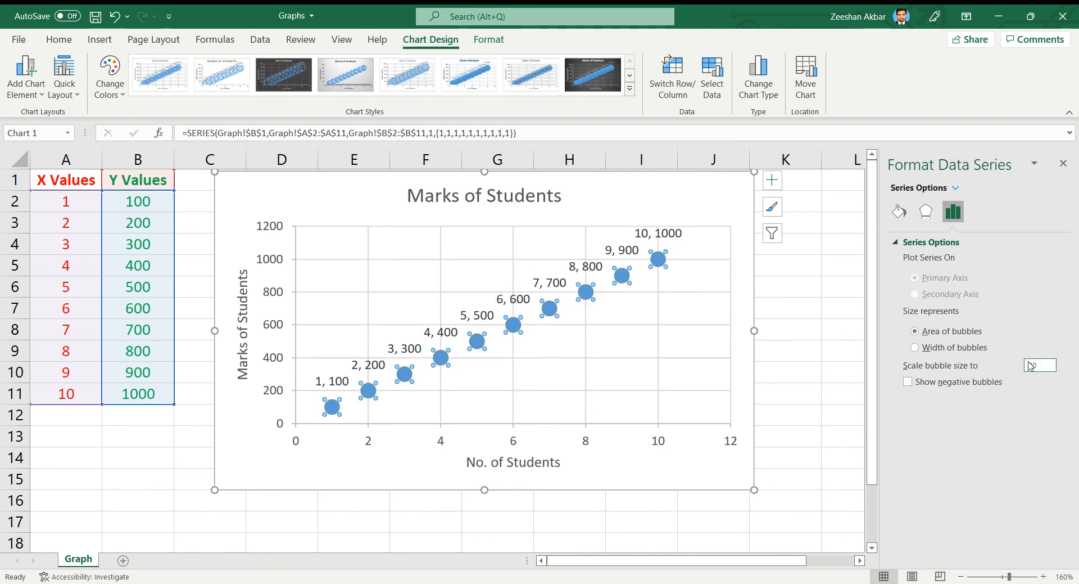
pyautogui.click(977, 366)
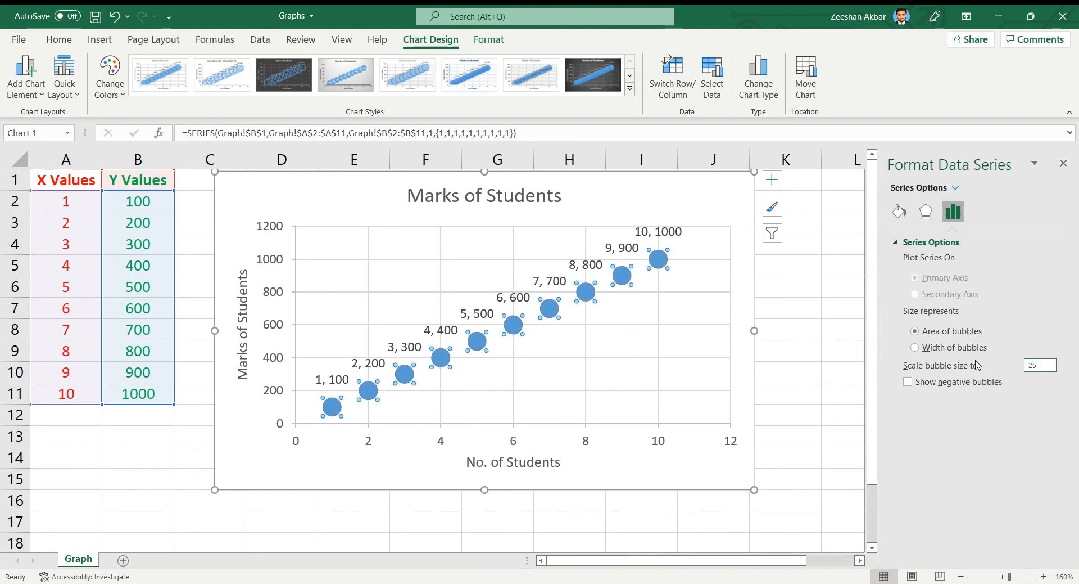
pyautogui.click(244, 451)
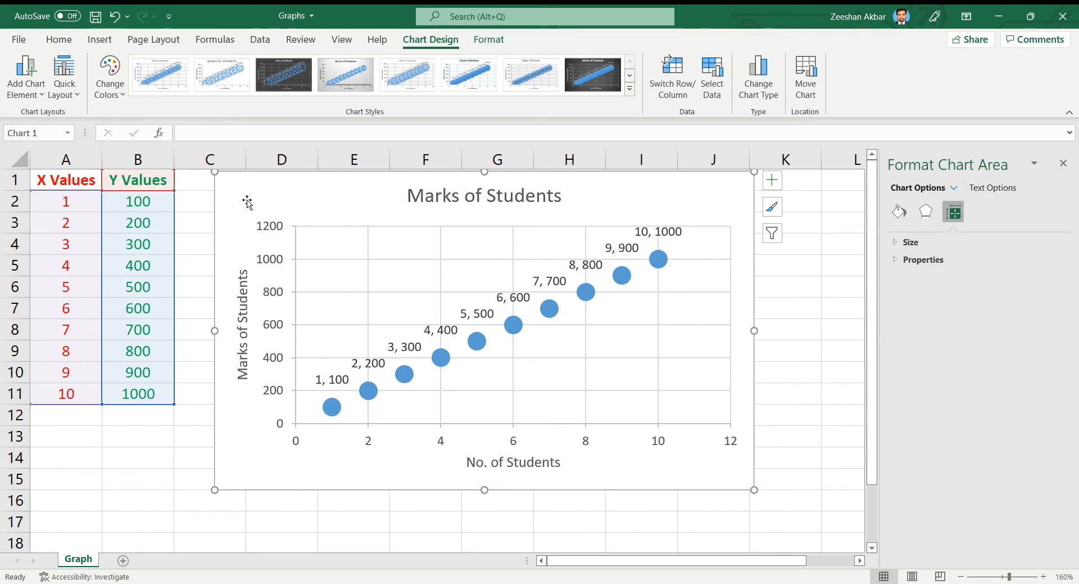
# Step: Deselect the chart and select the Y Values header in cell B1
pyautogui.click(190, 291)
pyautogui.click(71, 189)
pyautogui.press('Right')
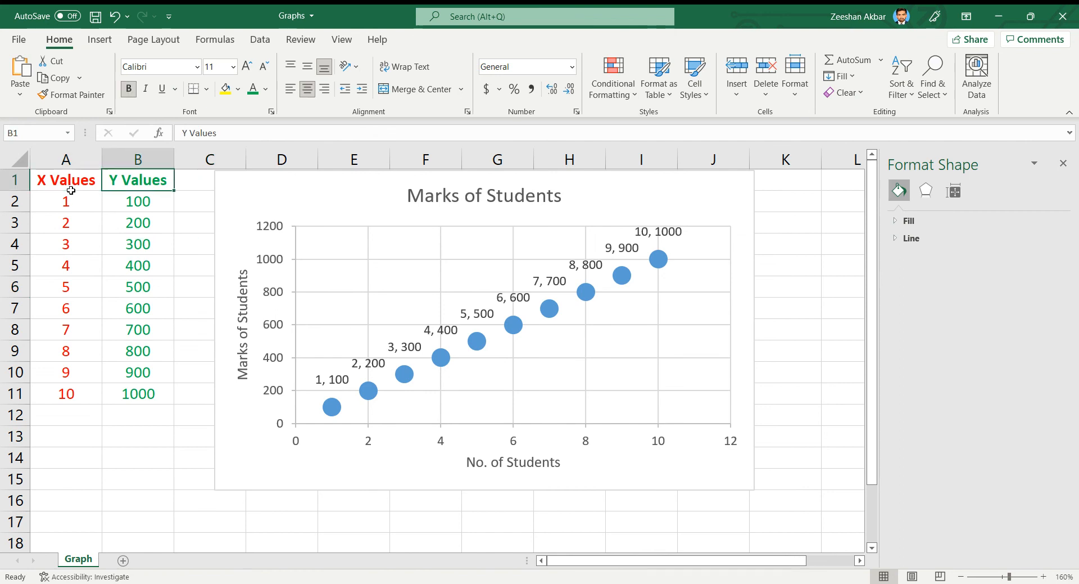